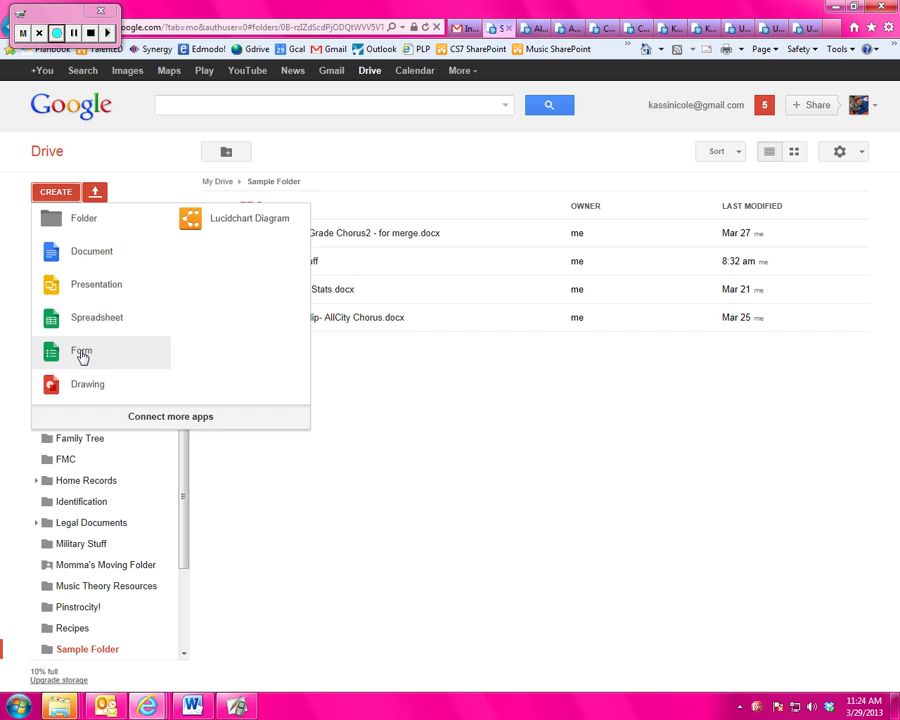
Create a new form in the Sample Folder and give it the Espresso theme.
click(82, 354)
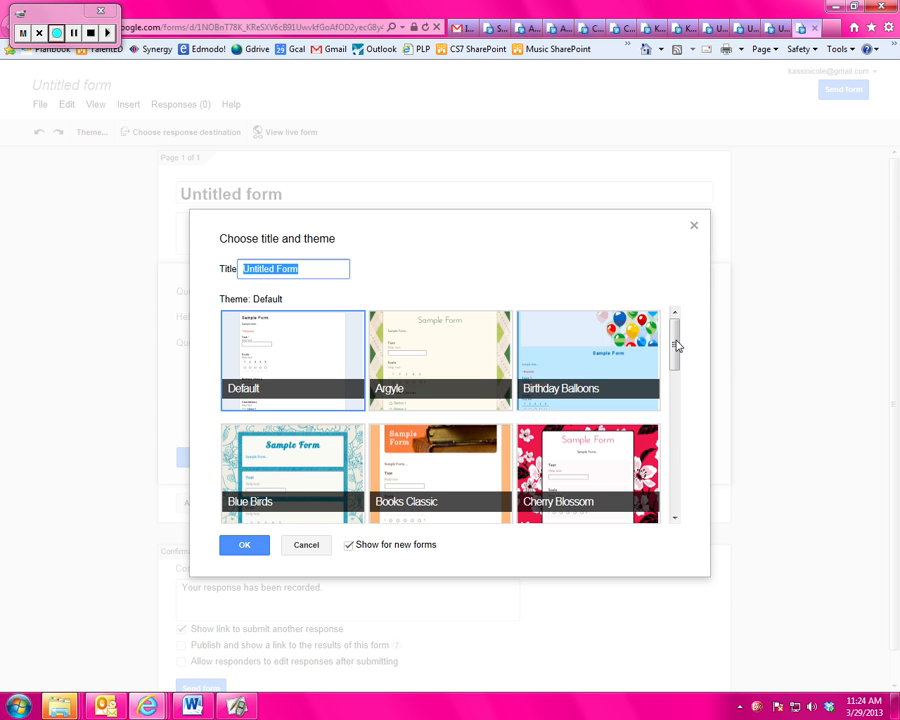
drag(677, 345, 677, 388)
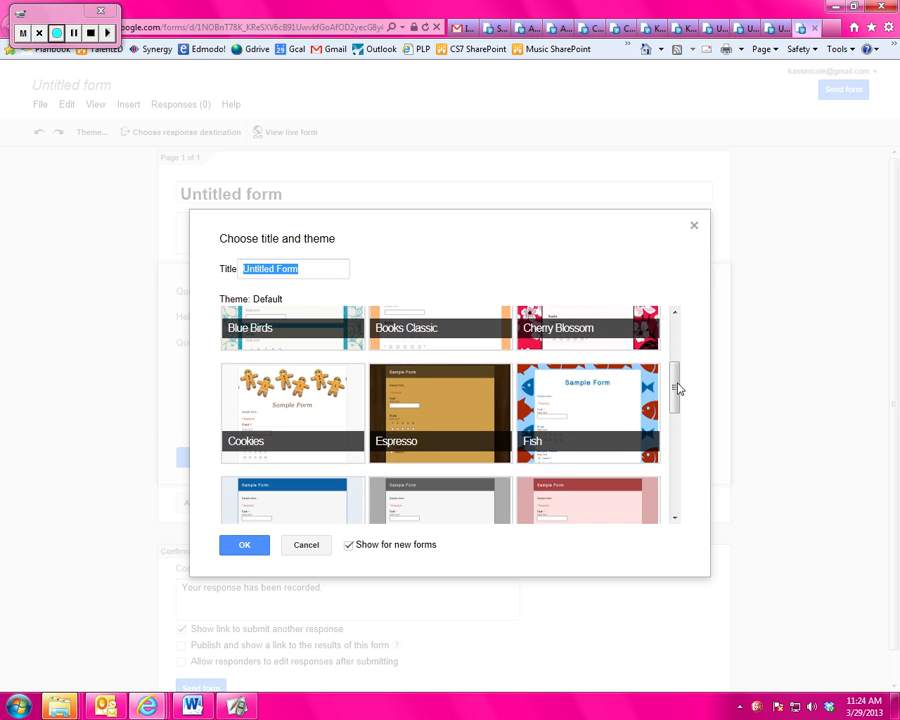
double_click(415, 418)
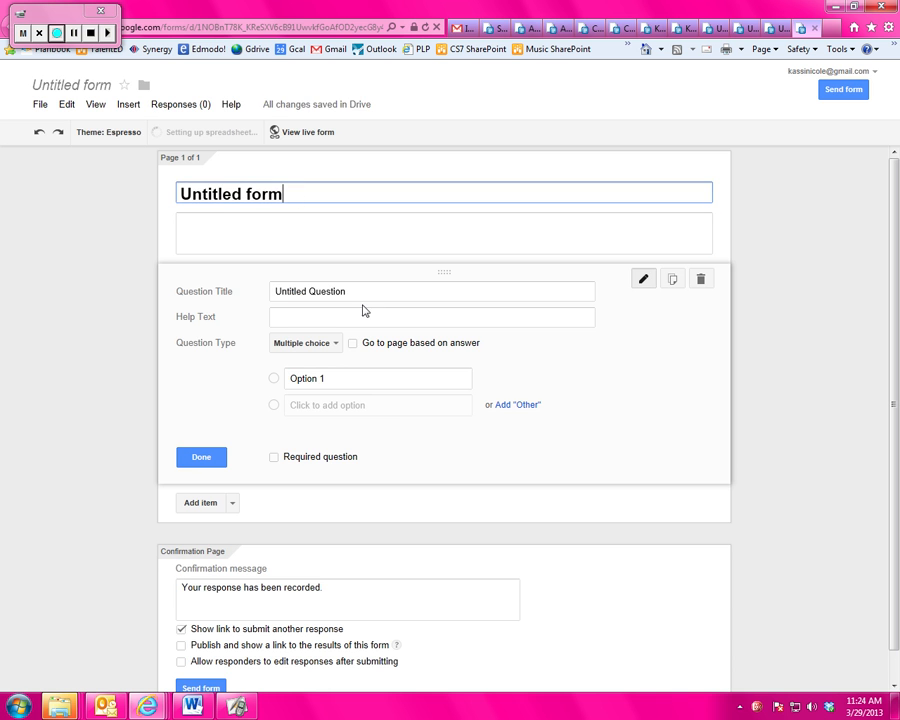
Add Option 2 through Option 7 to the multiple-choice question and make the question required.
click(327, 380)
click(326, 405)
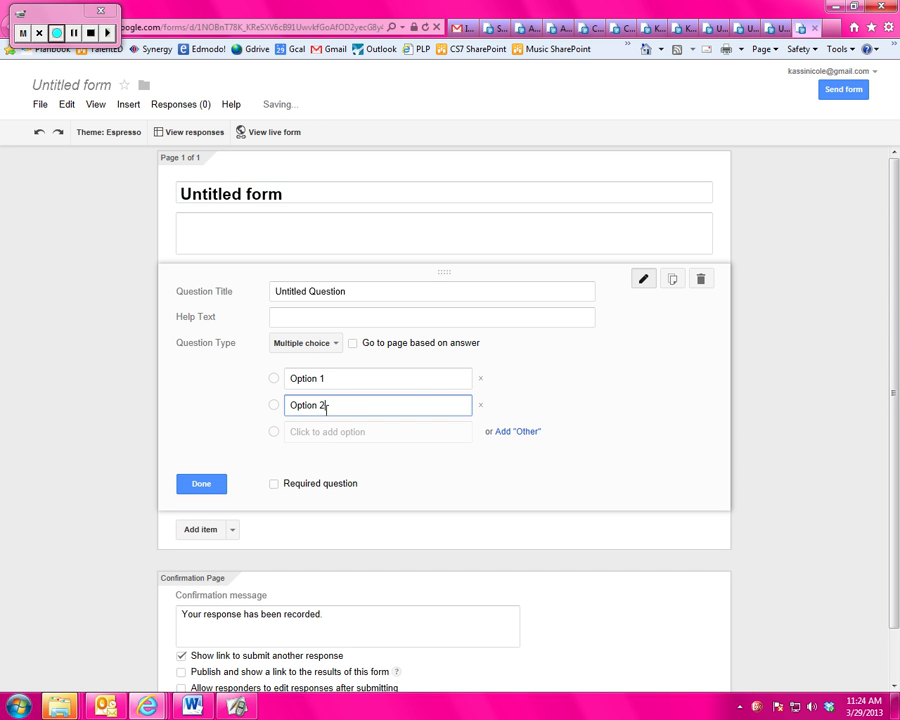
click(328, 438)
click(331, 460)
click(333, 485)
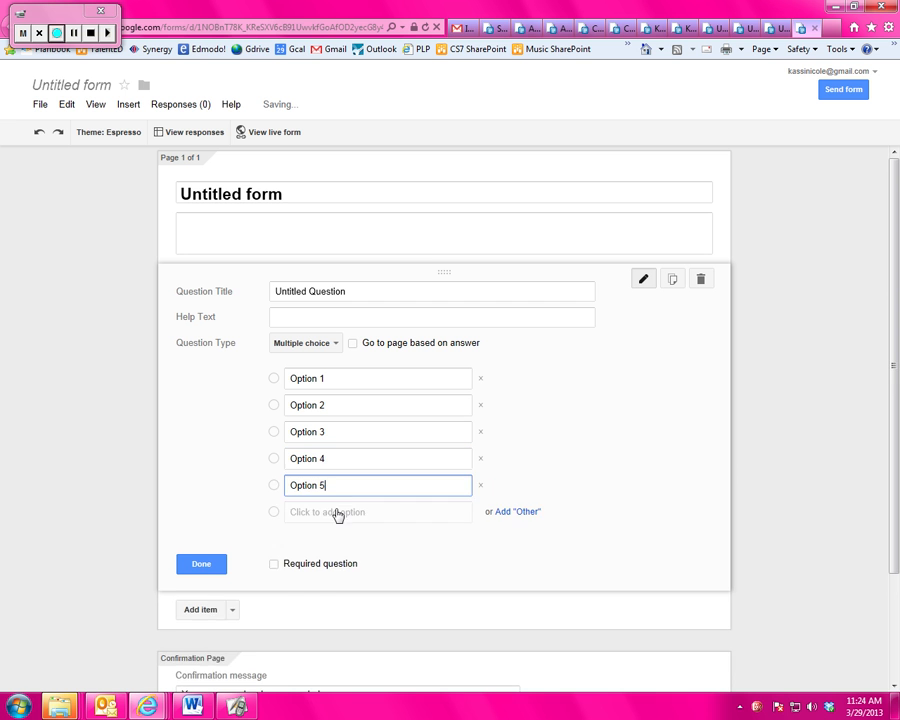
click(336, 511)
click(333, 539)
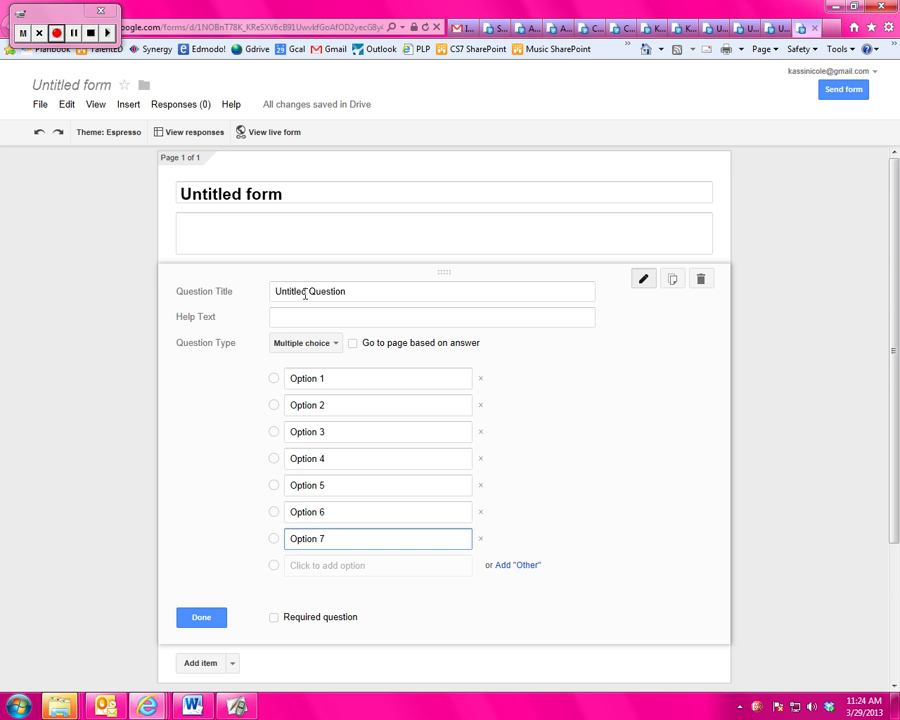
scroll(318, 344, down, 3)
click(274, 455)
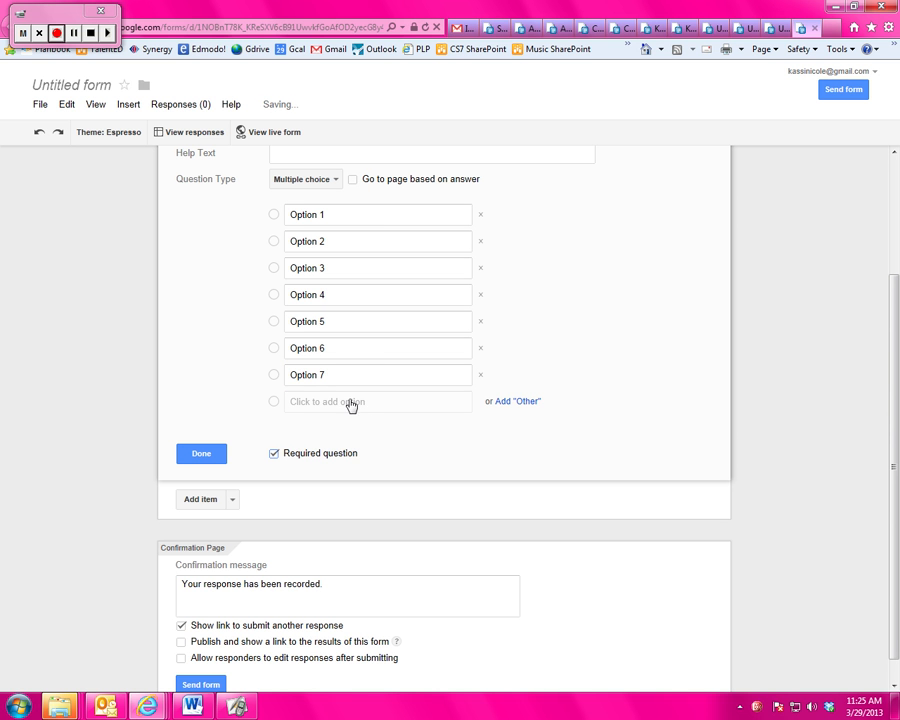
Add a text question and a paragraph text question below the multiple-choice question.
click(234, 500)
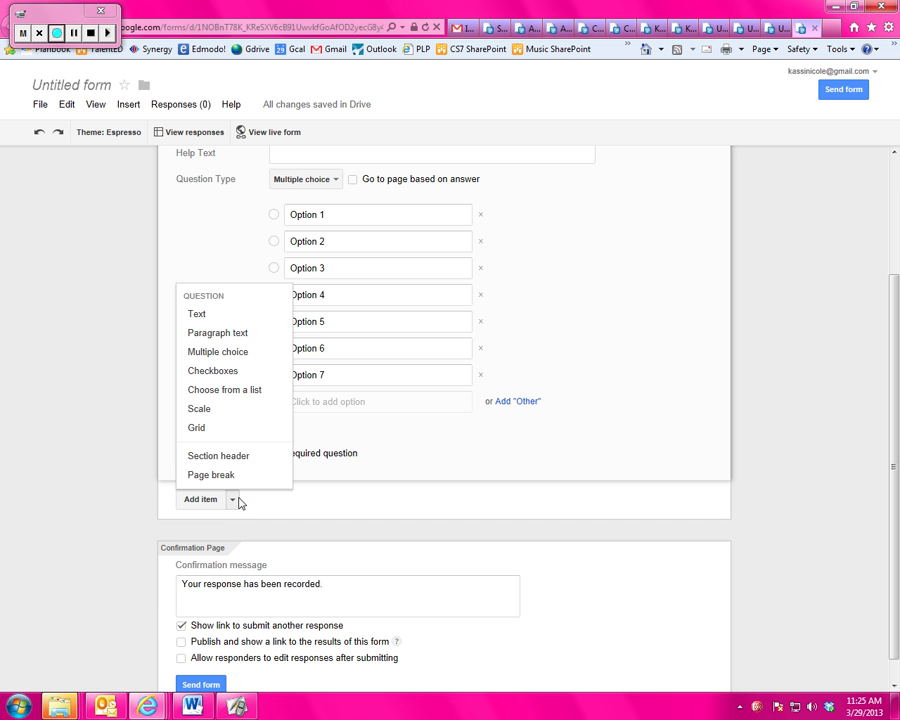
click(219, 321)
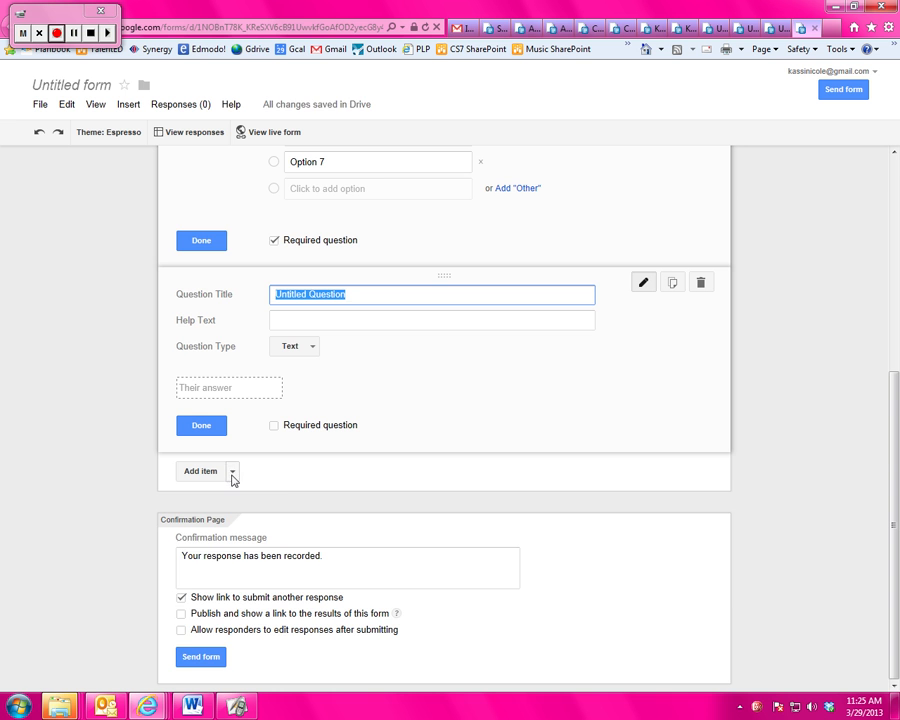
click(233, 471)
click(237, 529)
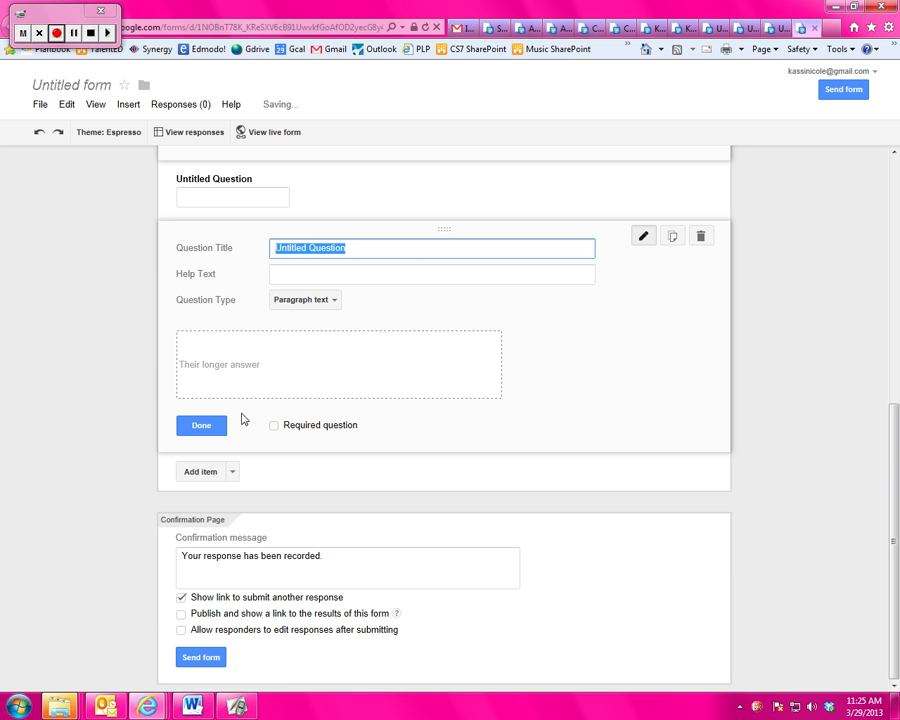
Add a checkboxes question and a choose-from-a-list question with Option 1 through Option 5.
click(233, 471)
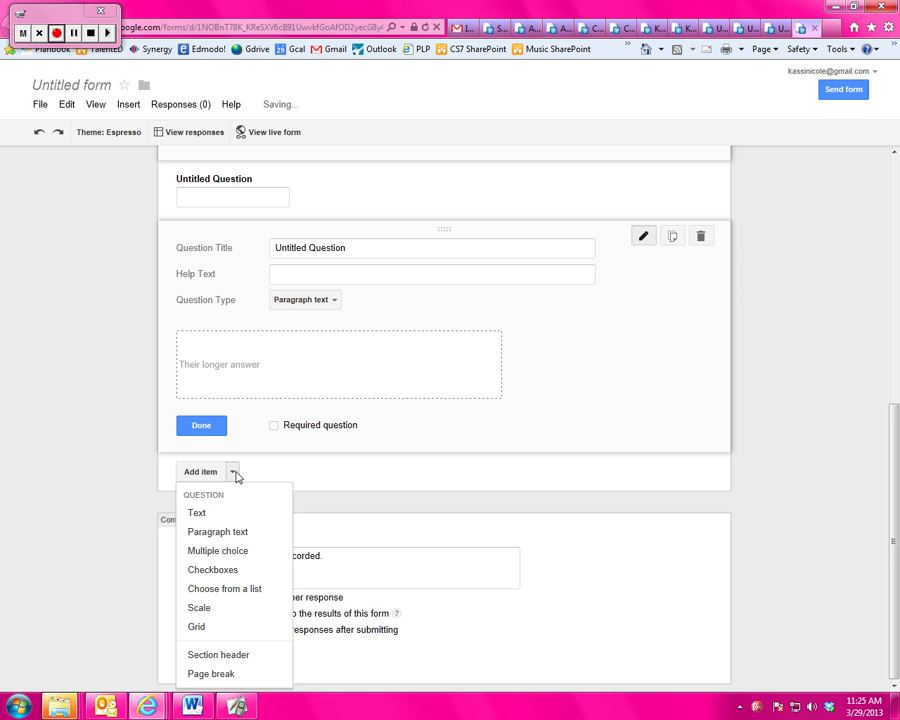
click(242, 566)
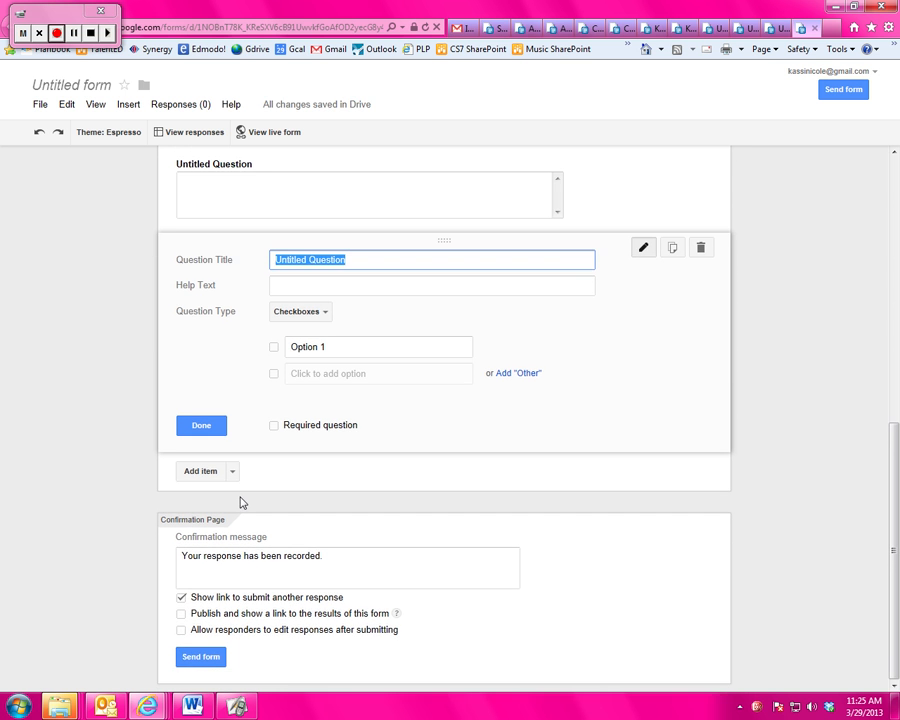
click(236, 472)
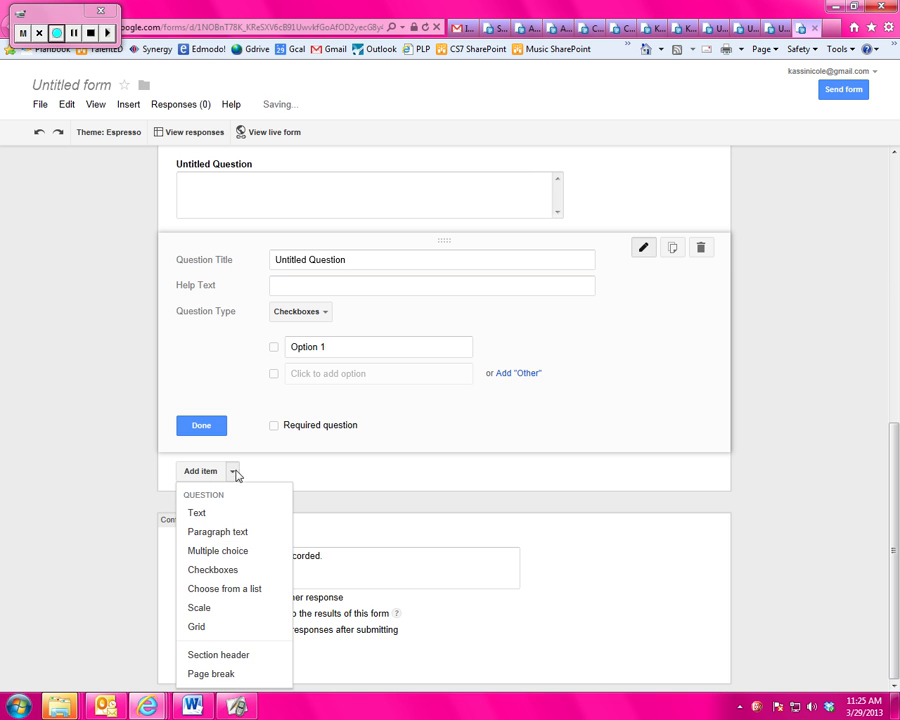
click(265, 597)
click(291, 380)
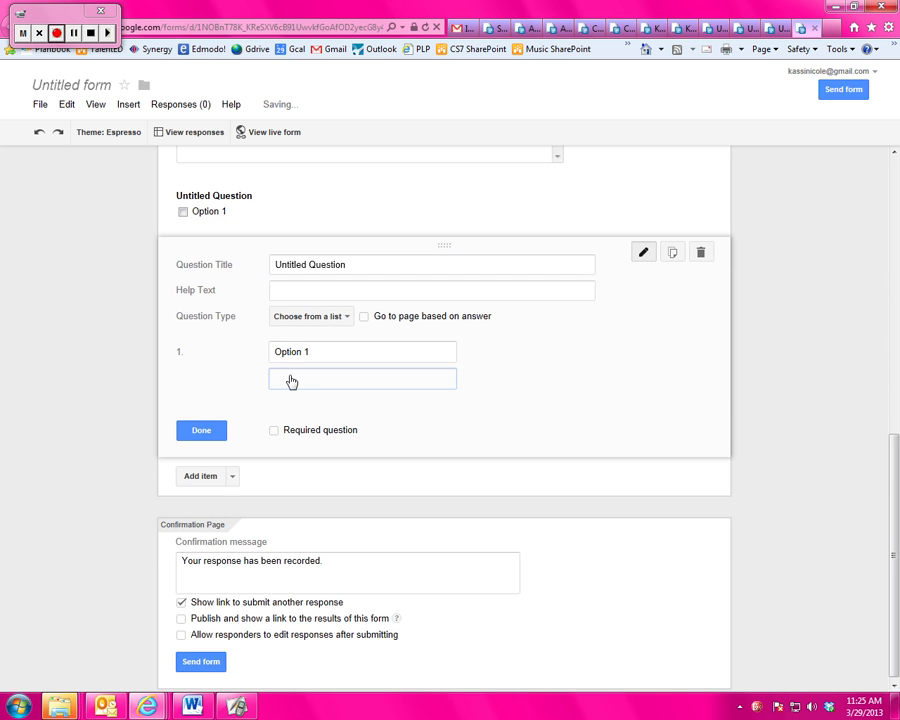
click(300, 410)
click(301, 436)
click(292, 459)
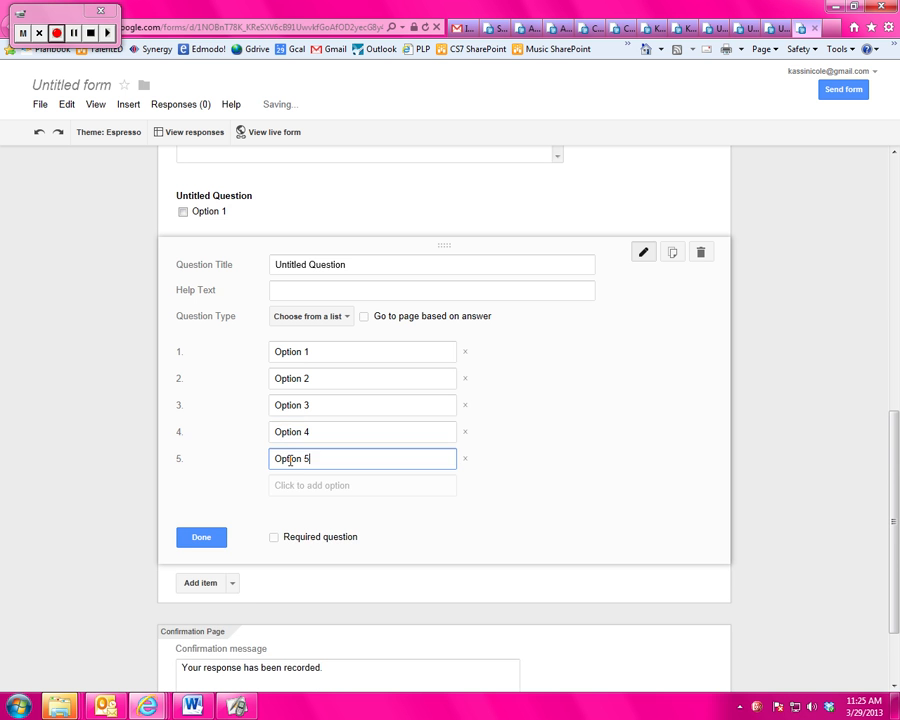
Add a scale question ranging from 1 to 5, followed by a grid question.
click(232, 583)
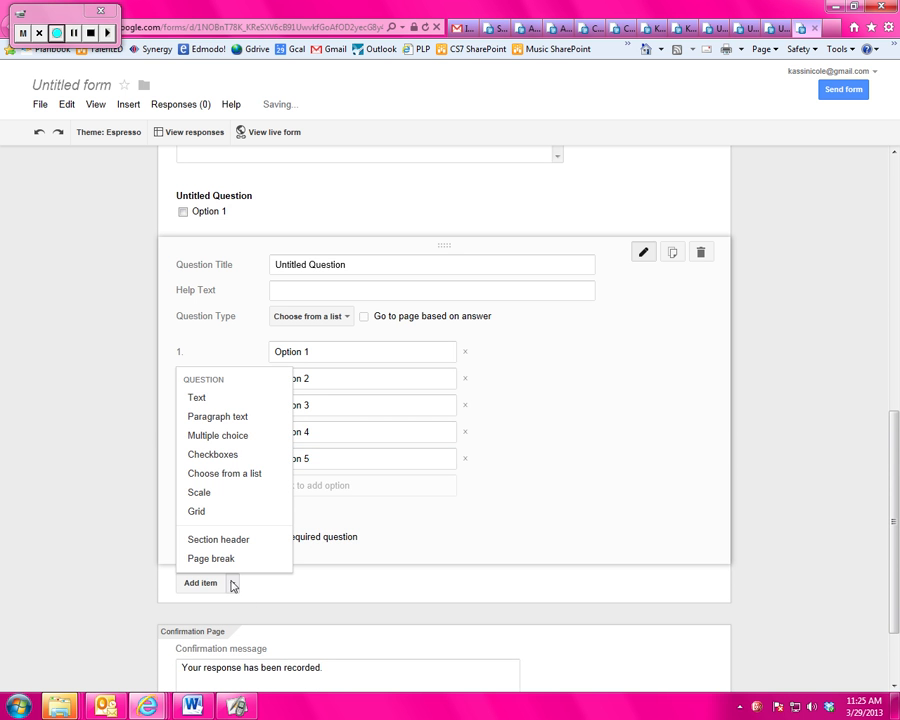
click(236, 494)
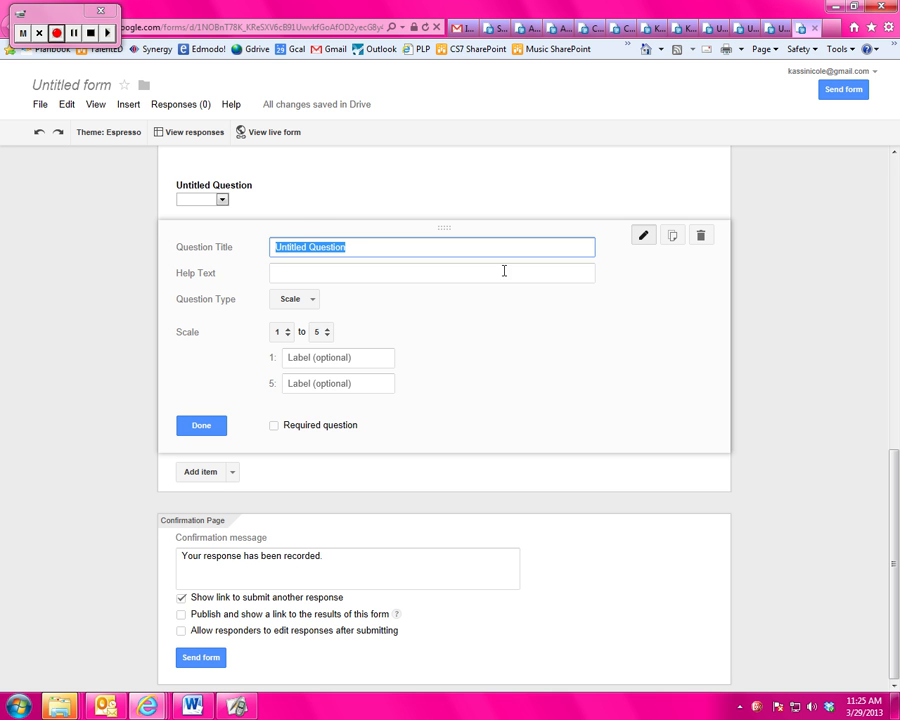
click(332, 334)
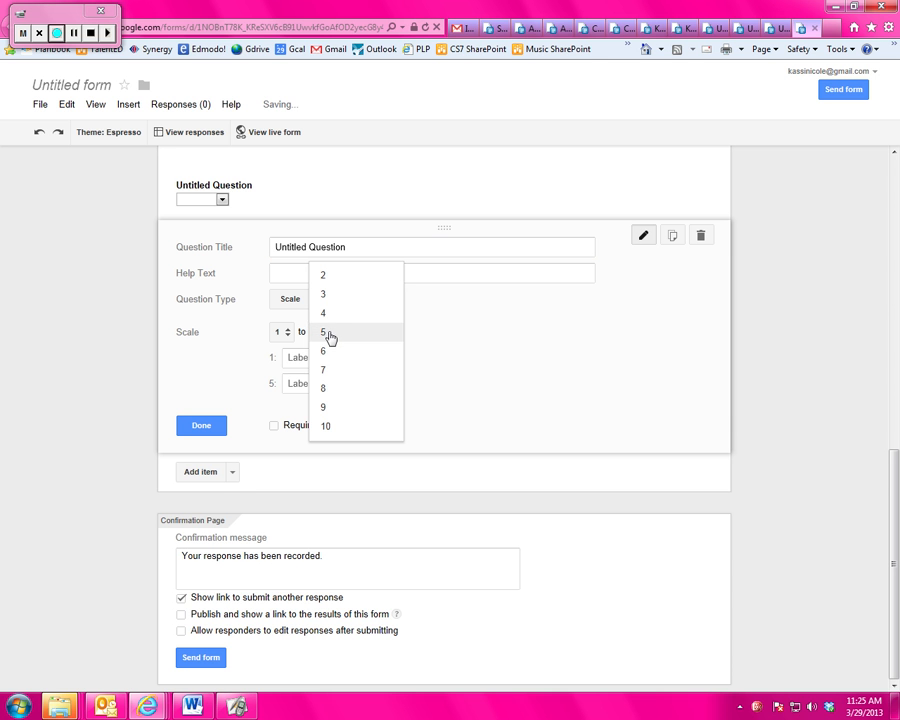
click(233, 472)
click(257, 629)
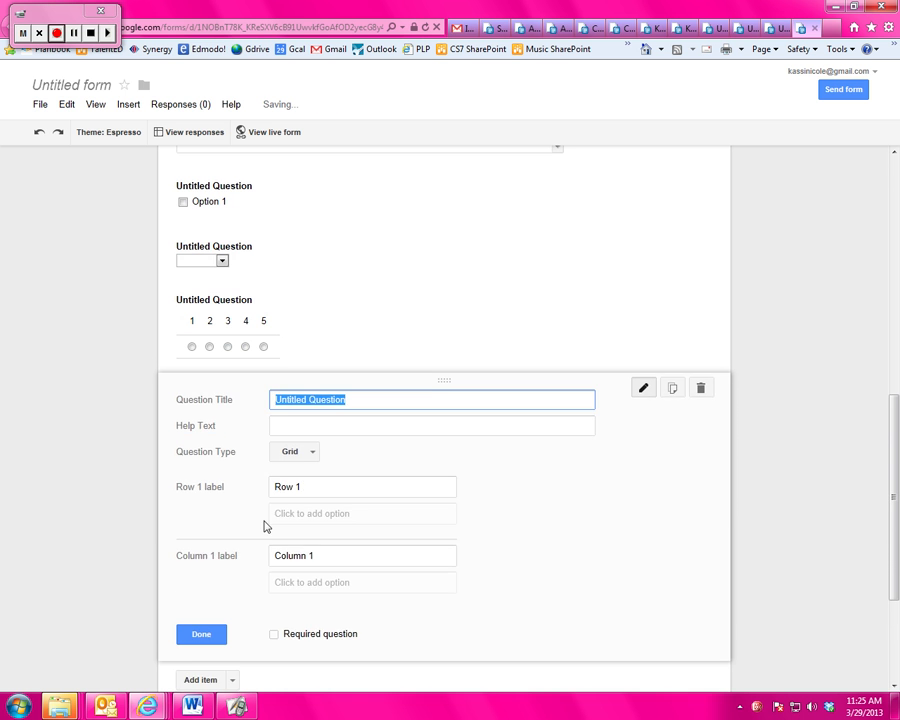
scroll(302, 430, down, 1)
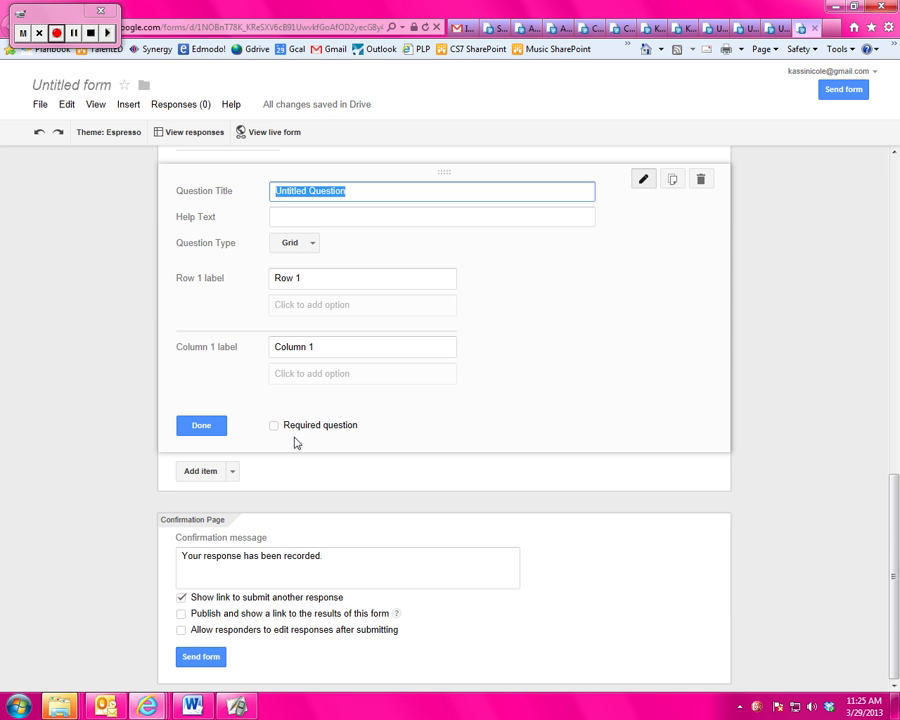
Move the required multiple-choice question from the start of the form to between the scale and grid questions.
scroll(233, 500, up, 15)
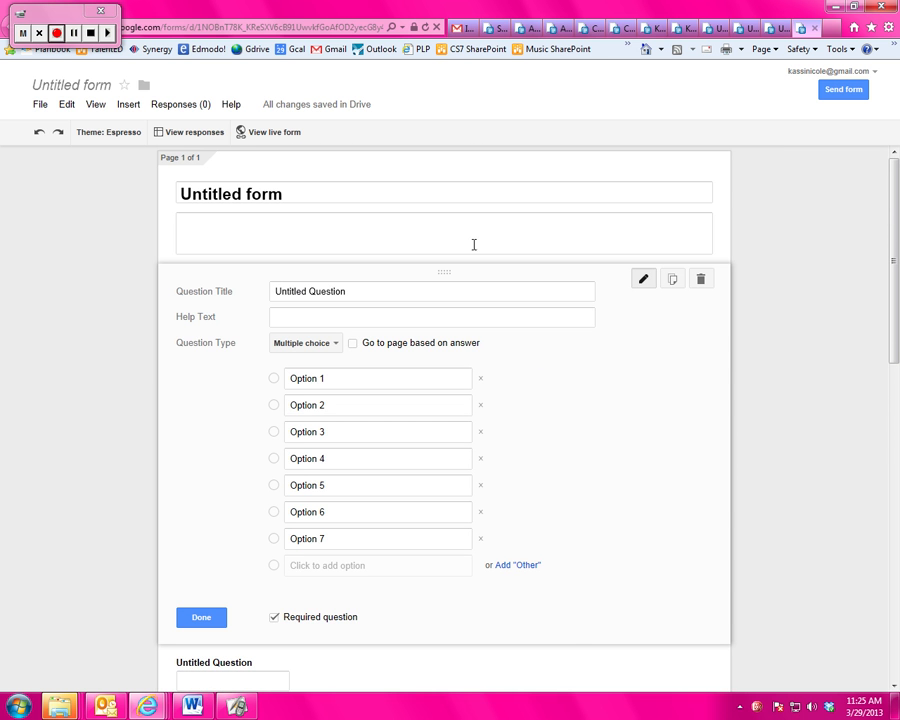
scroll(535, 435, down, 1)
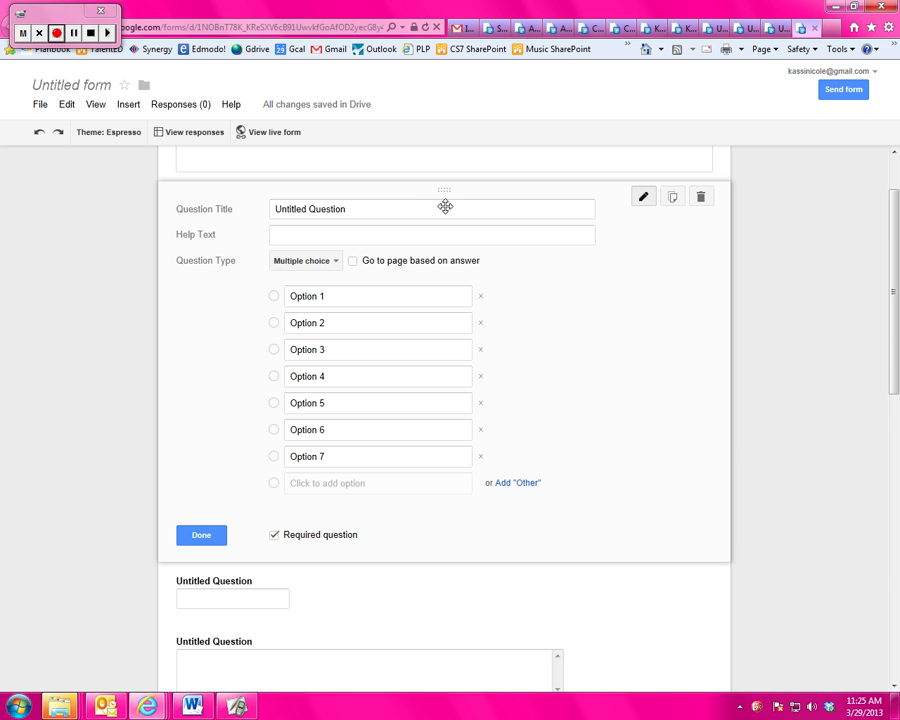
drag(445, 206, 446, 289)
scroll(438, 299, up, 4)
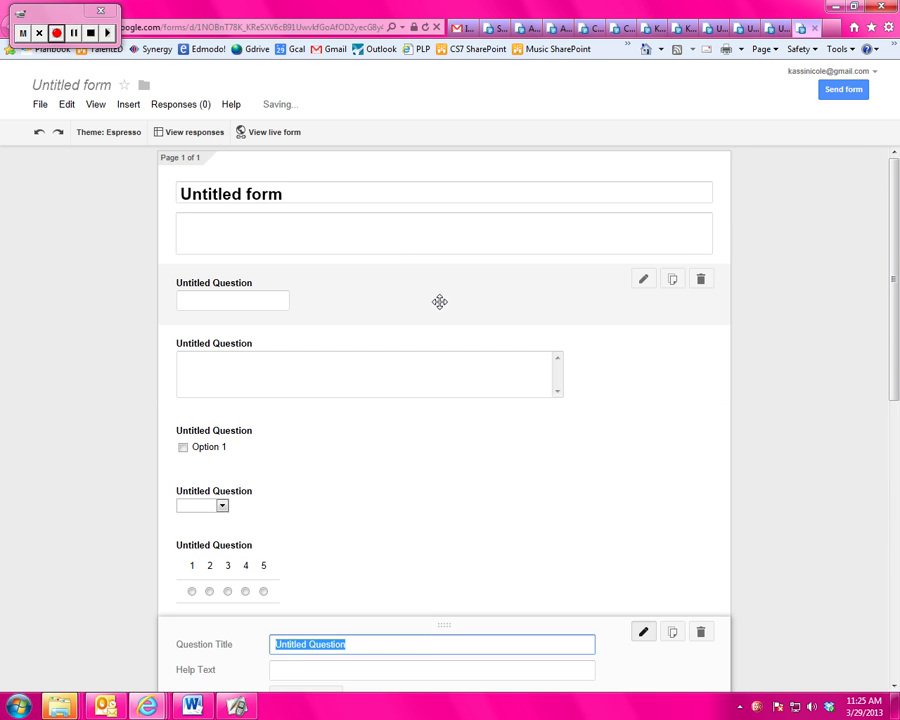
scroll(410, 288, down, 10)
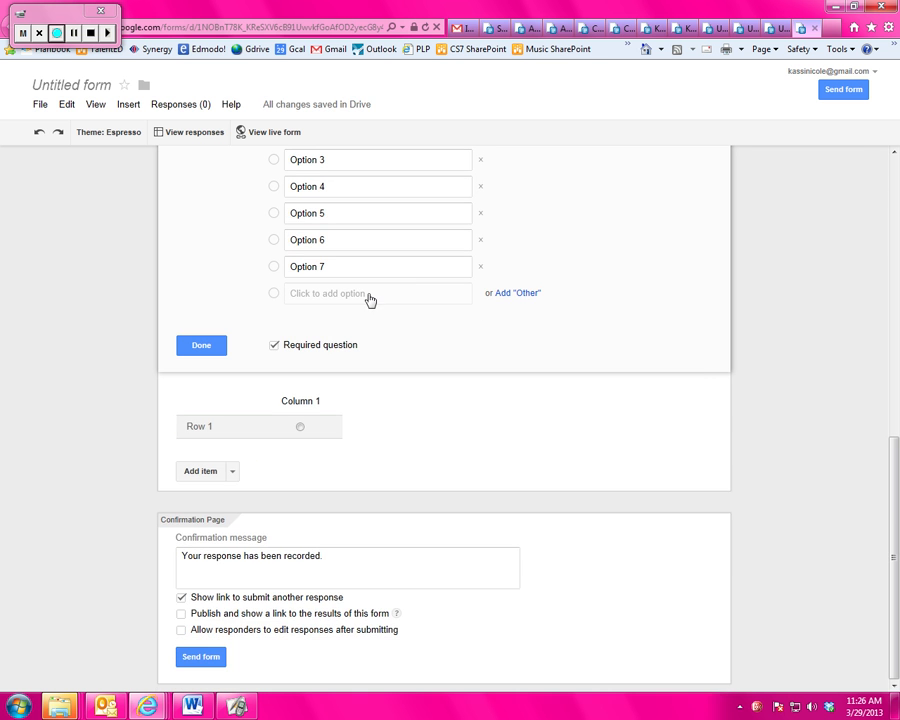
scroll(389, 417, up, 10)
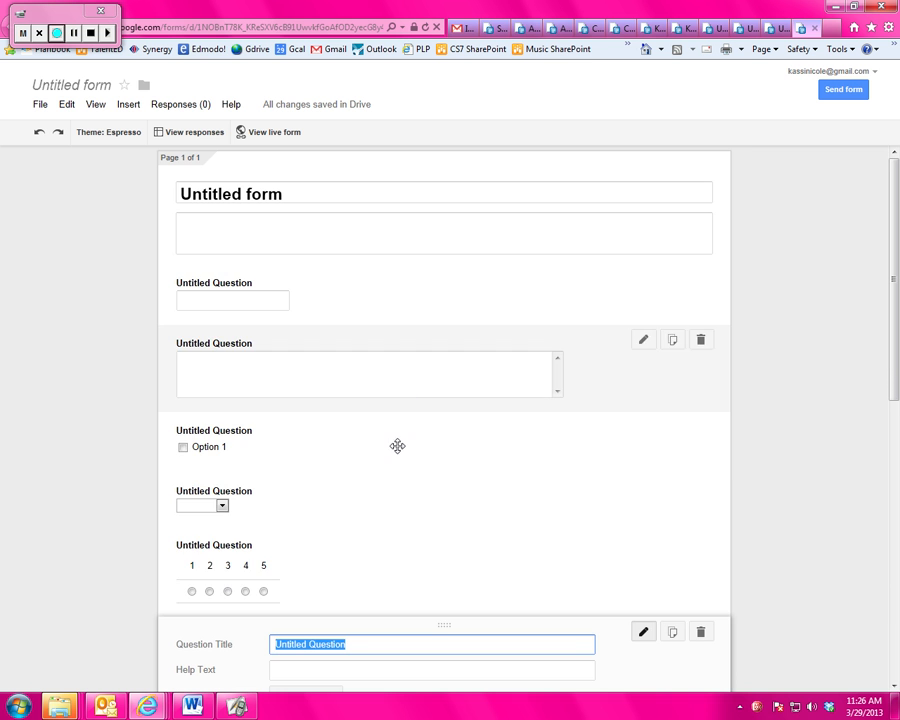
Open the text question for editing, followed by the required multiple-choice question.
click(399, 269)
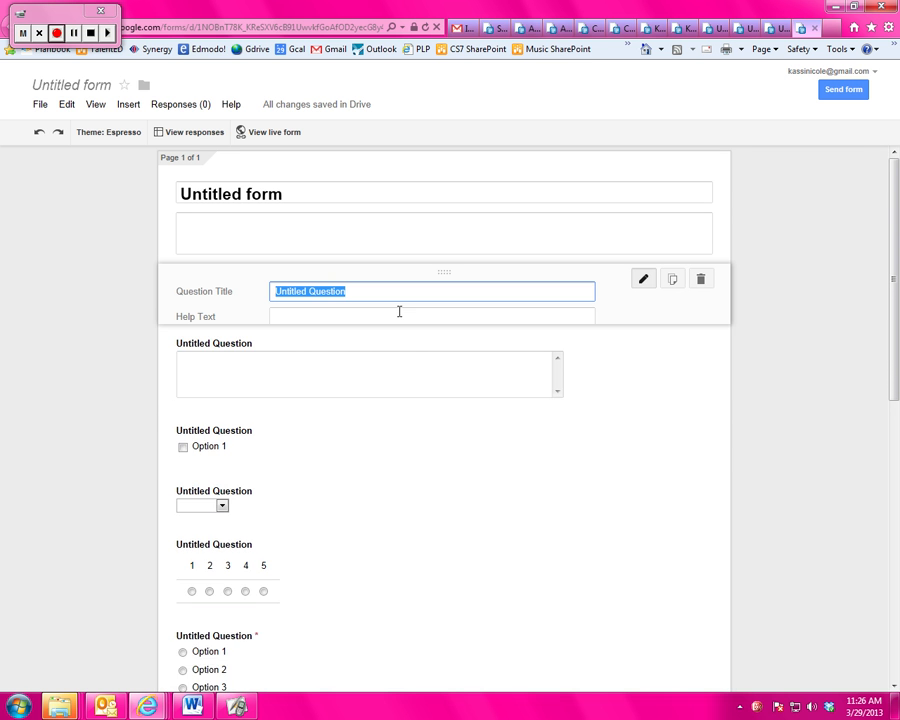
scroll(360, 560, down, 4)
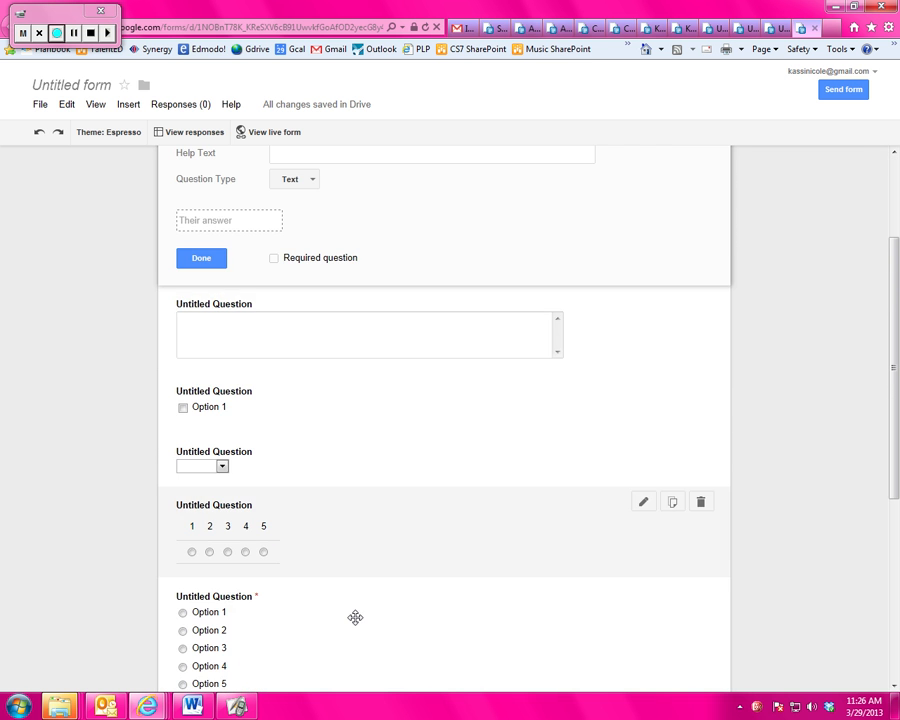
click(350, 432)
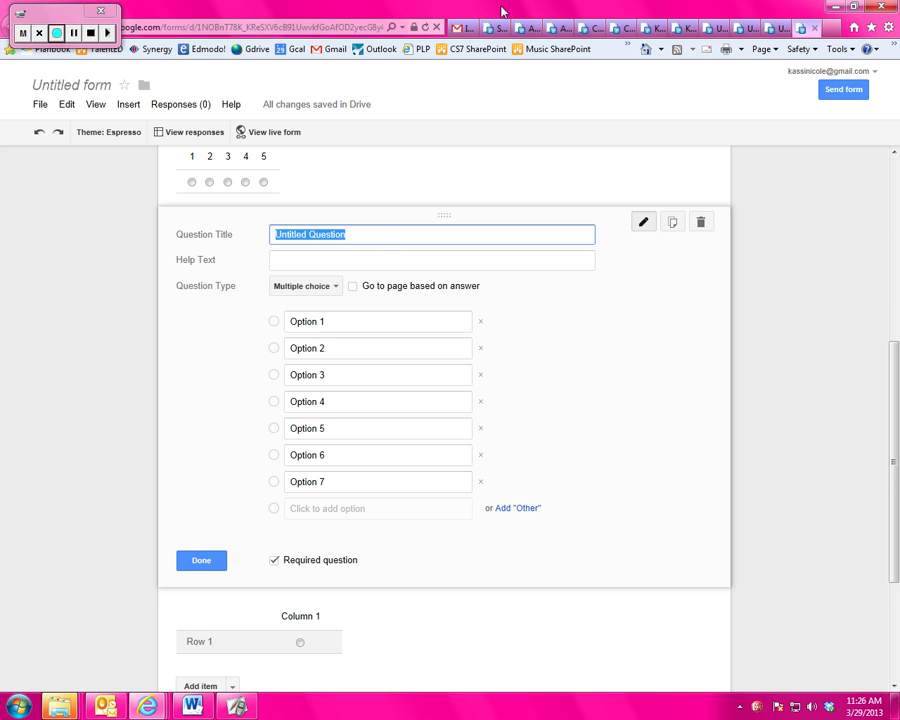
In the live Chorus Shirt Order Form, return to the first page, answer Yes to ordering additional shirts, and continue through to the payment page.
click(584, 28)
click(270, 289)
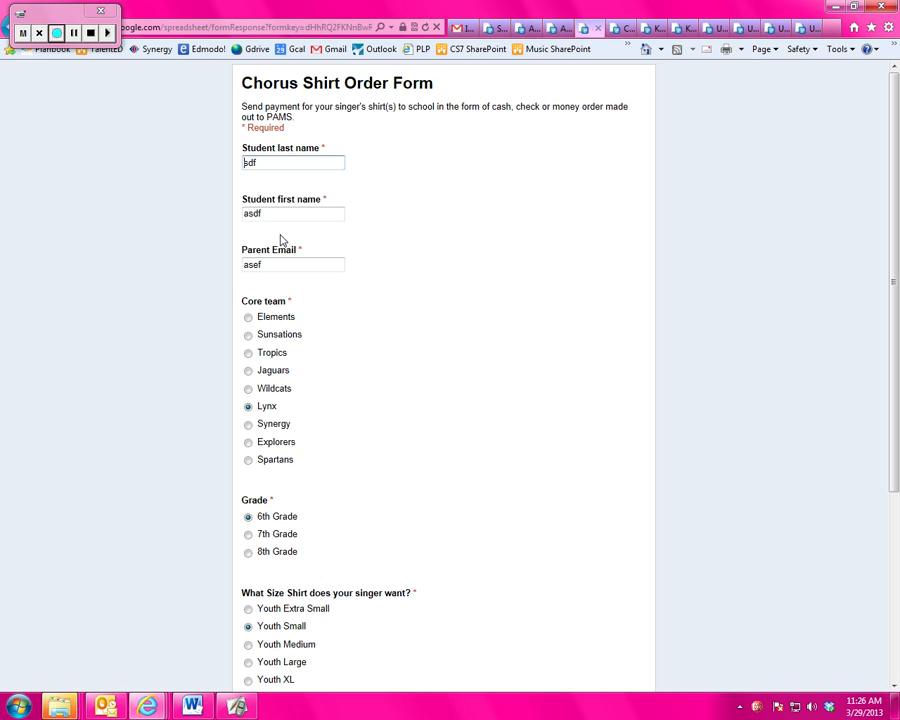
scroll(287, 188, down, 3)
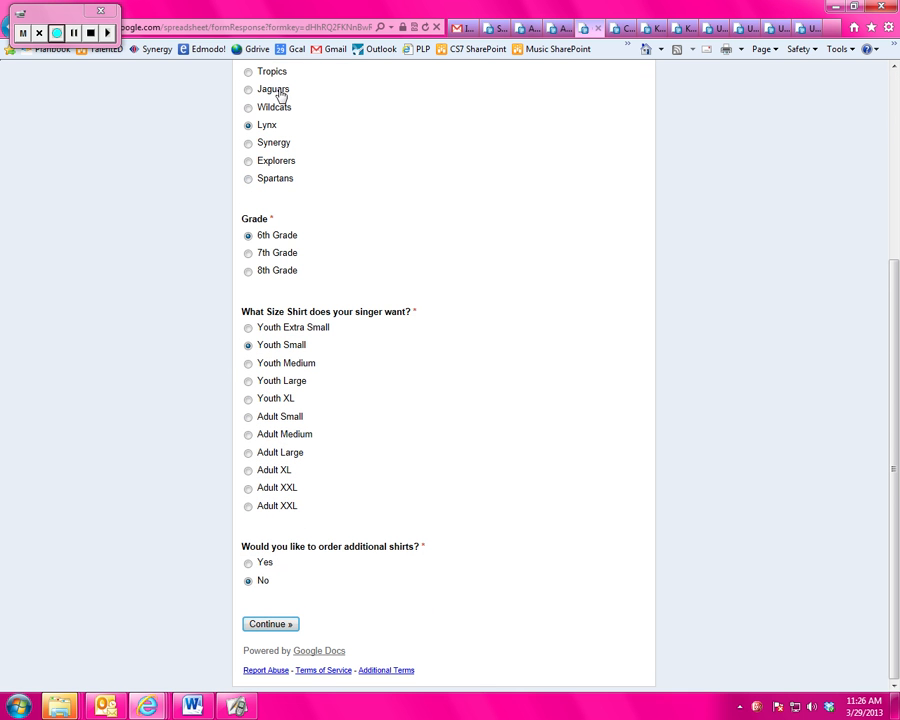
click(250, 568)
click(277, 629)
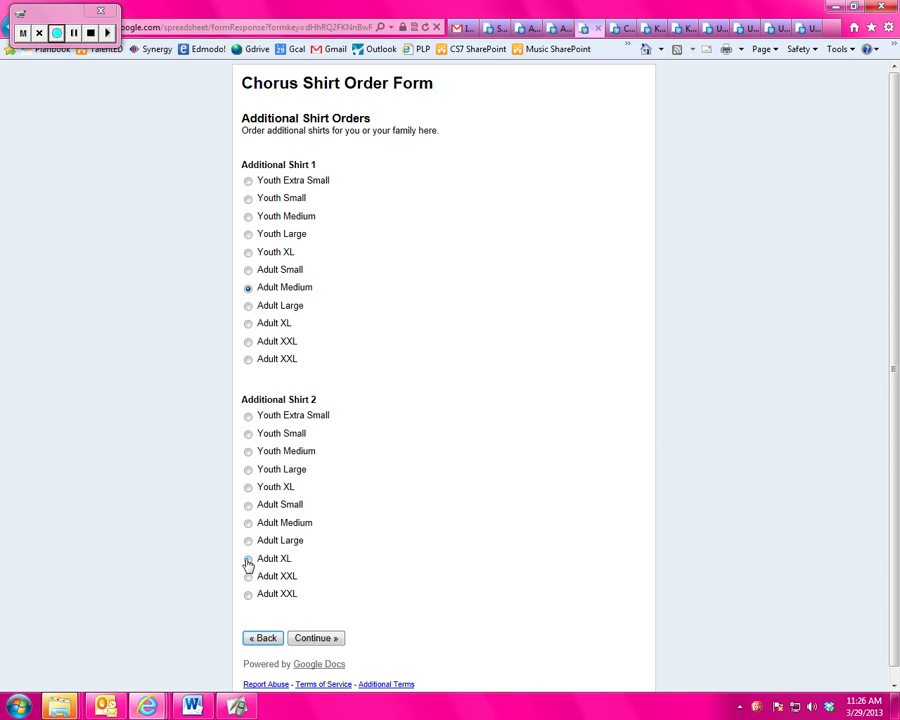
click(330, 641)
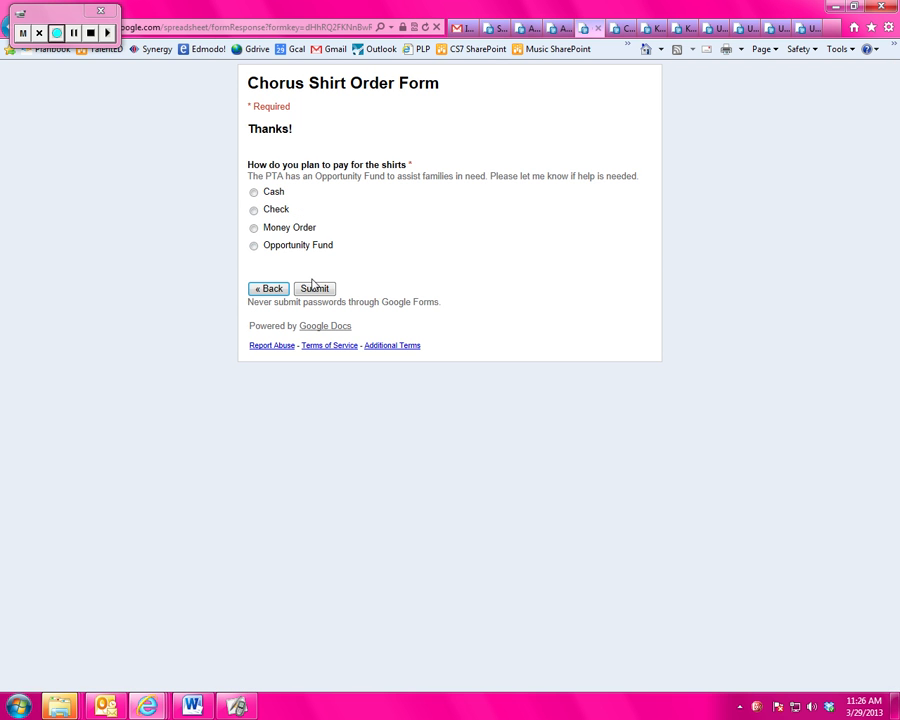
Go back to the order form's first page, answer No to ordering additional shirts, and continue to the payment page.
click(268, 290)
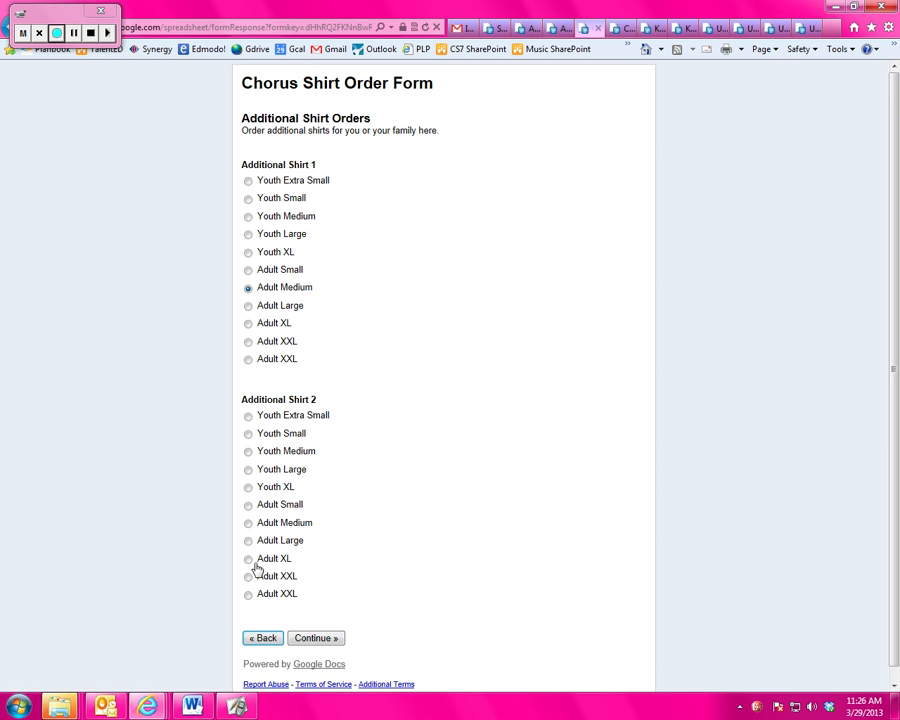
click(258, 641)
scroll(250, 560, down, 3)
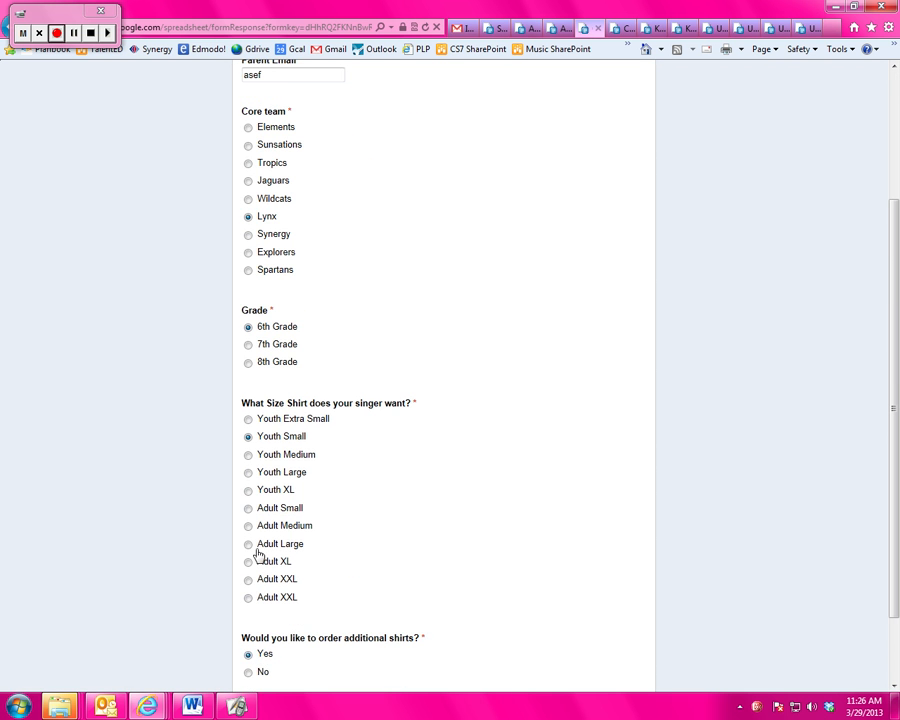
click(249, 672)
scroll(270, 640, down, 2)
click(289, 624)
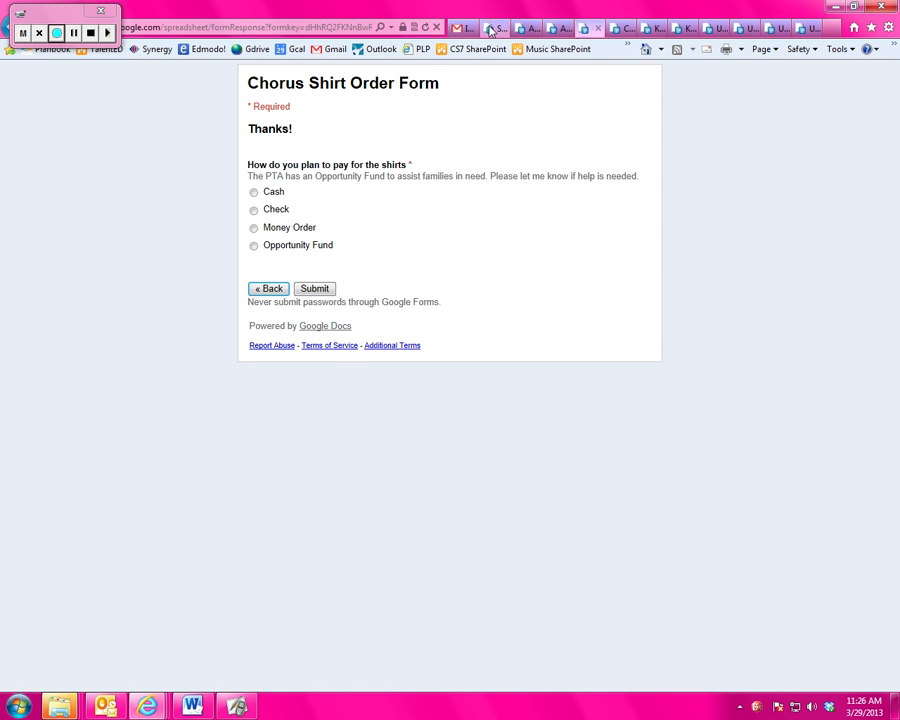
Return to the untitled form's editor and review its questions and the confirmation page settings.
click(800, 30)
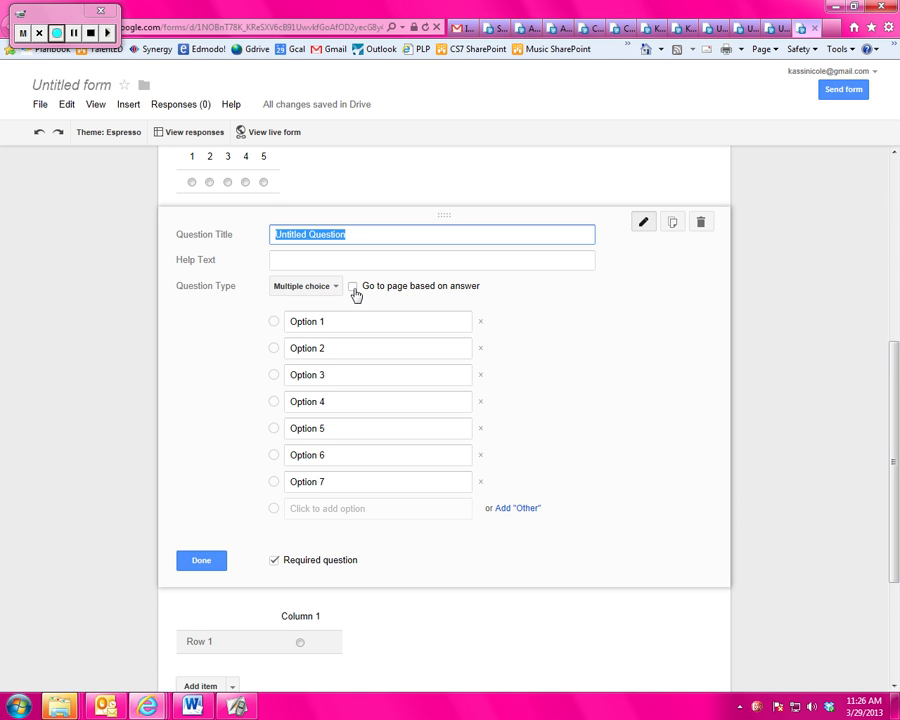
scroll(502, 295, down, 1)
scroll(508, 295, up, 3)
scroll(488, 292, down, 3)
scroll(488, 288, down, 2)
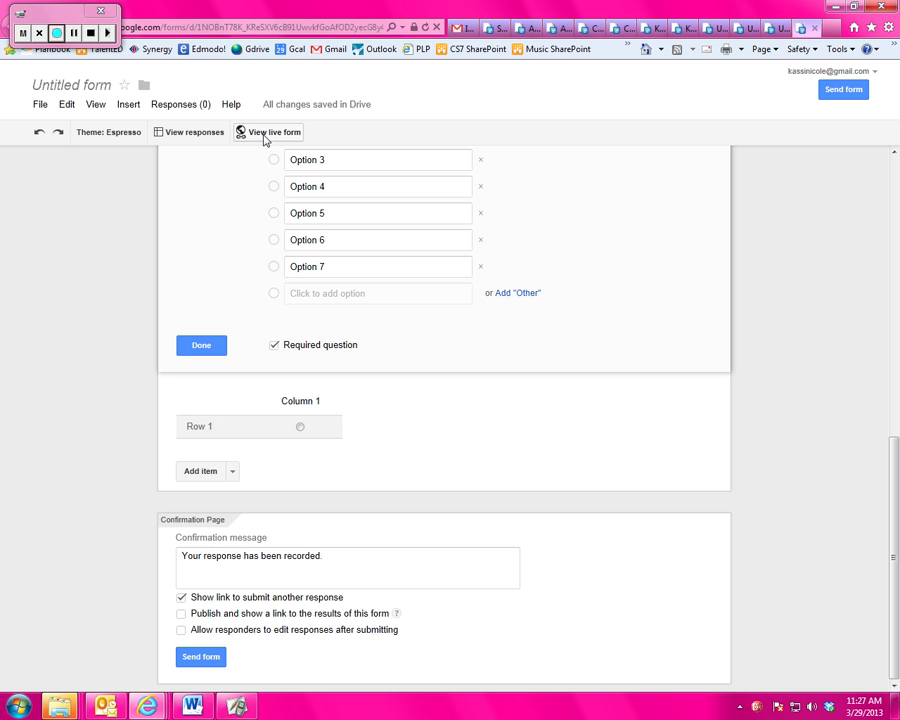
View the live version of the untitled form and look through all its questions down to the submit area.
click(266, 133)
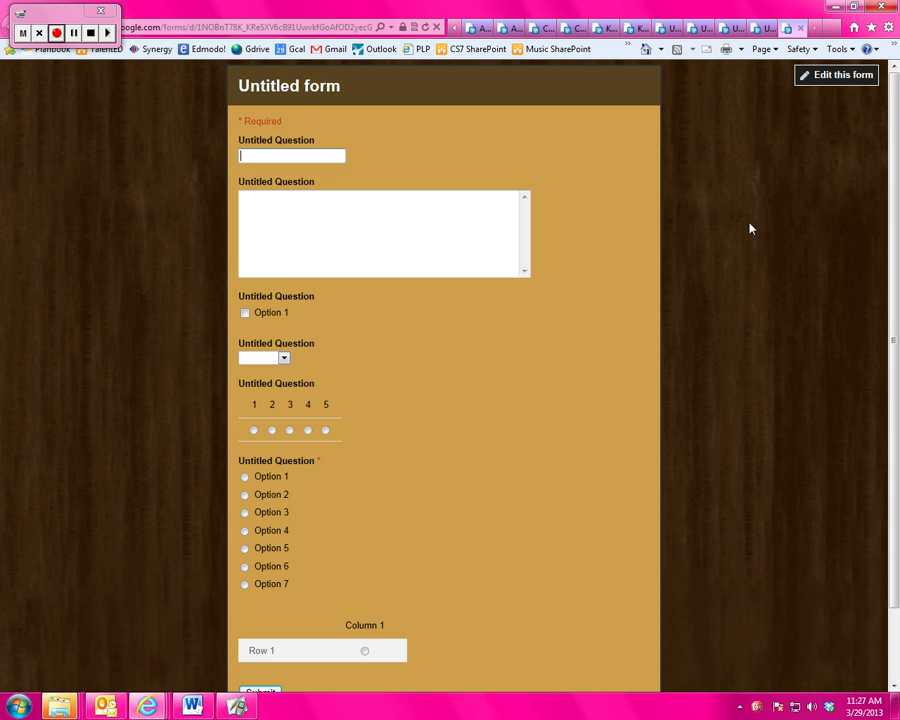
scroll(720, 240, down, 2)
scroll(690, 280, up, 2)
click(280, 157)
scroll(316, 257, down, 2)
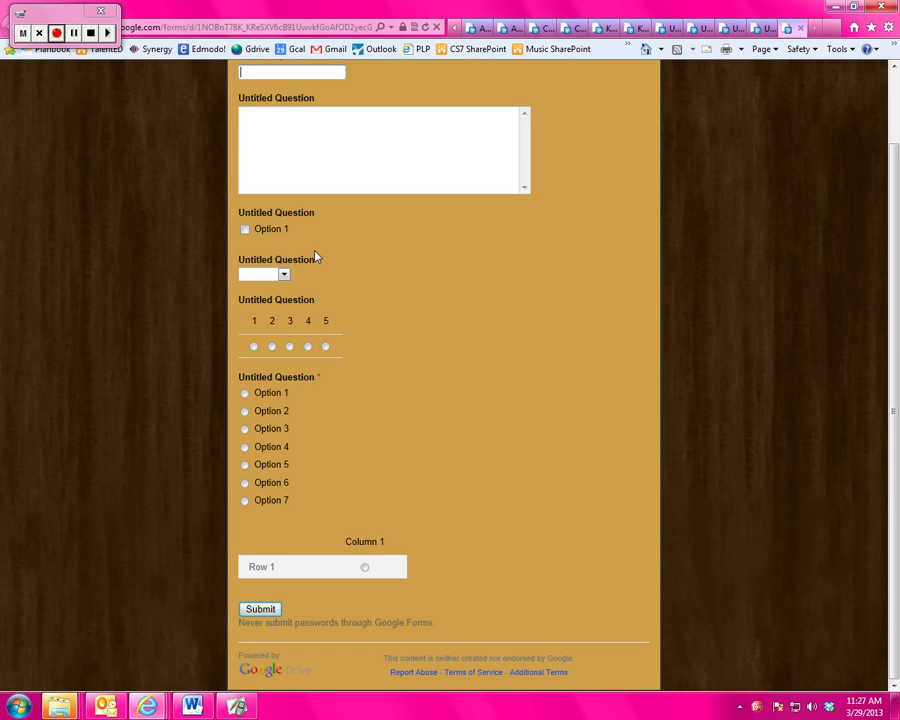
scroll(338, 305, up, 2)
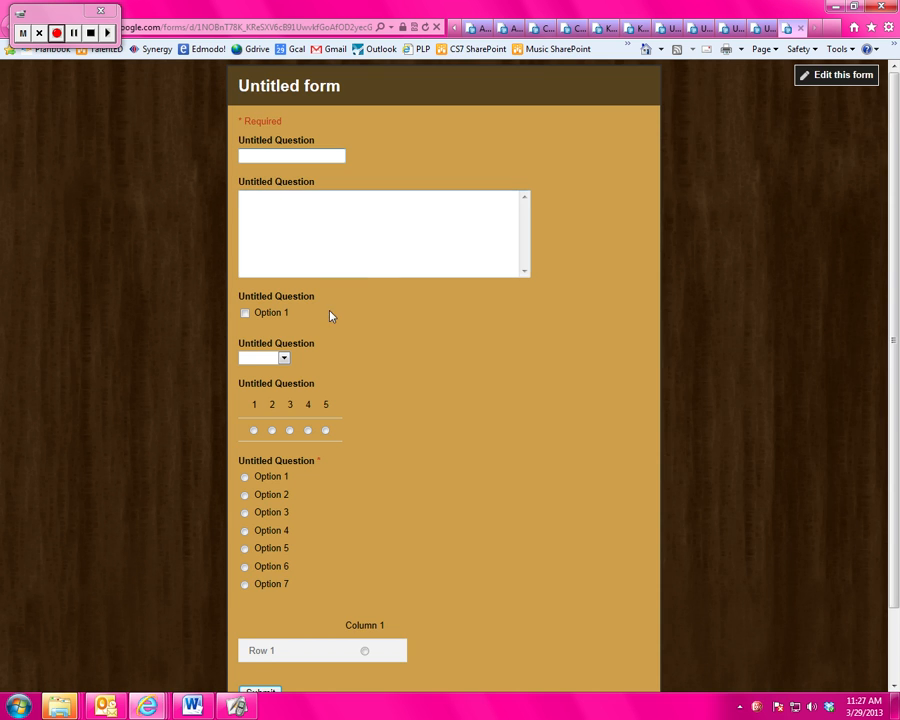
scroll(329, 313, down, 2)
scroll(824, 108, up, 2)
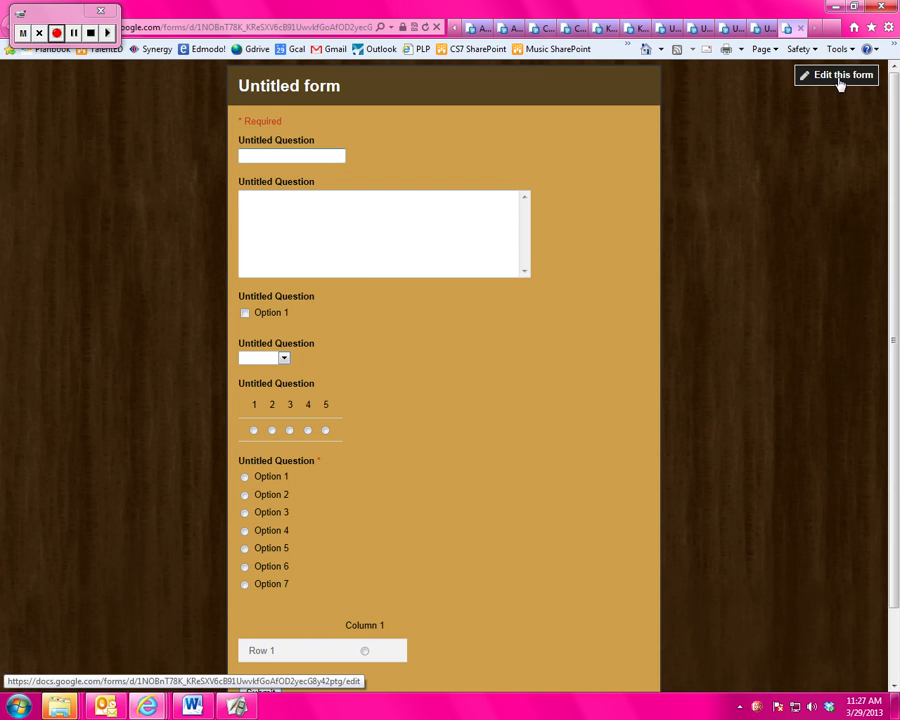
Reopen the live form for editing, bring up its sending options, and select the shareable link.
click(838, 80)
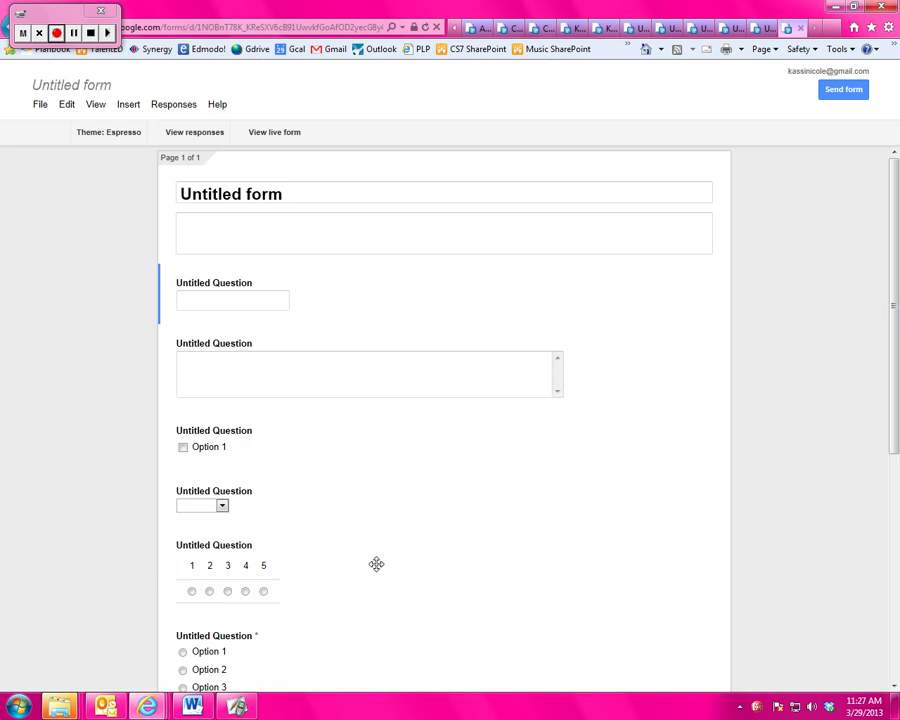
scroll(355, 283, down, 5)
scroll(319, 424, up, 3)
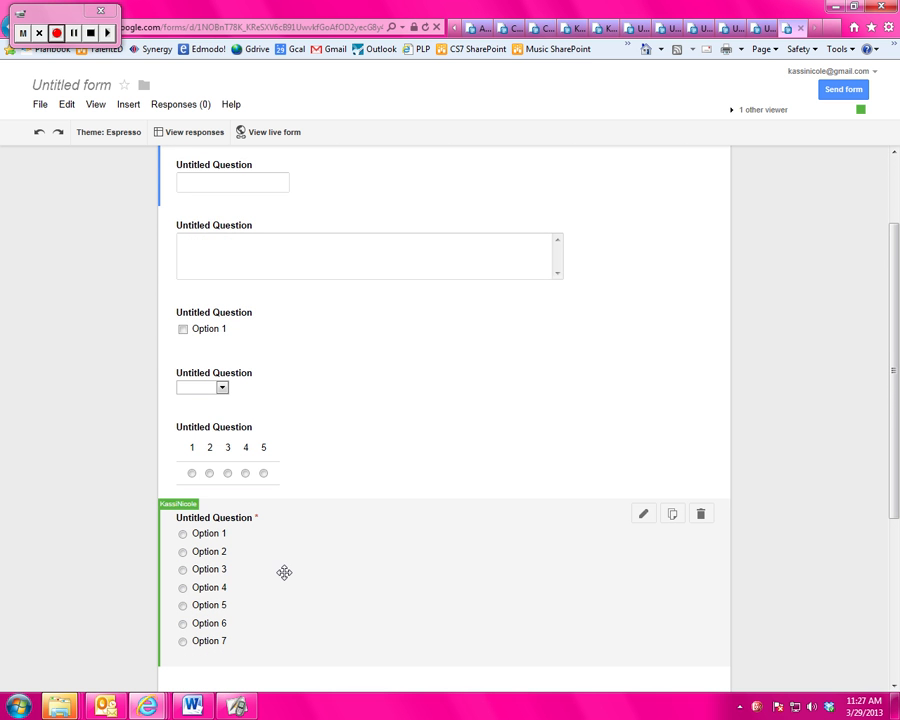
scroll(285, 569, down, 2)
scroll(285, 567, down, 5)
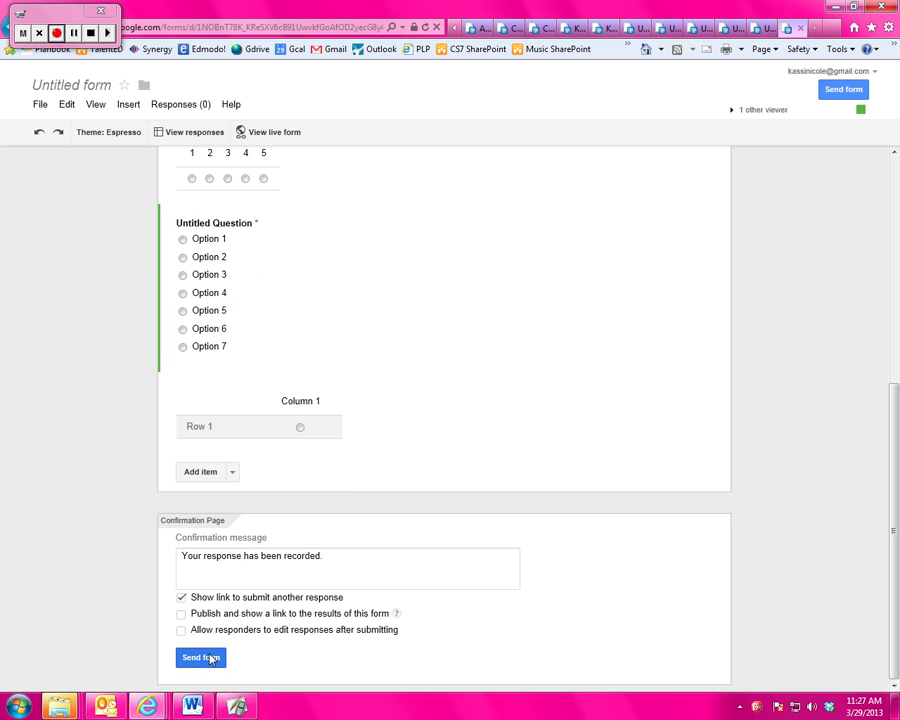
click(201, 658)
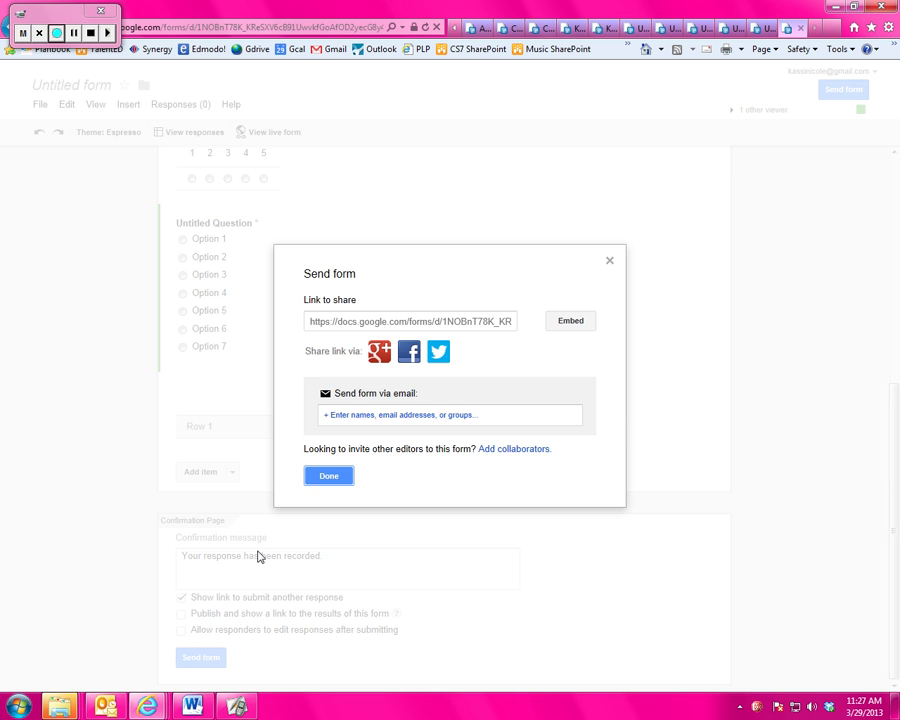
click(355, 322)
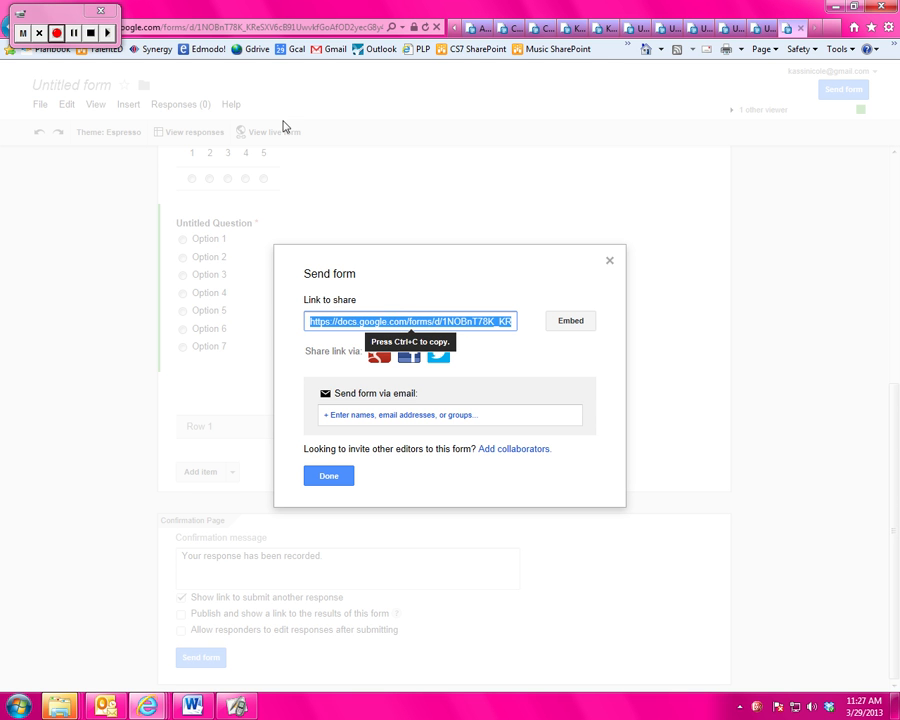
Add the VBCPS Google PLP contact group as recipients for sending the form via email.
click(388, 416)
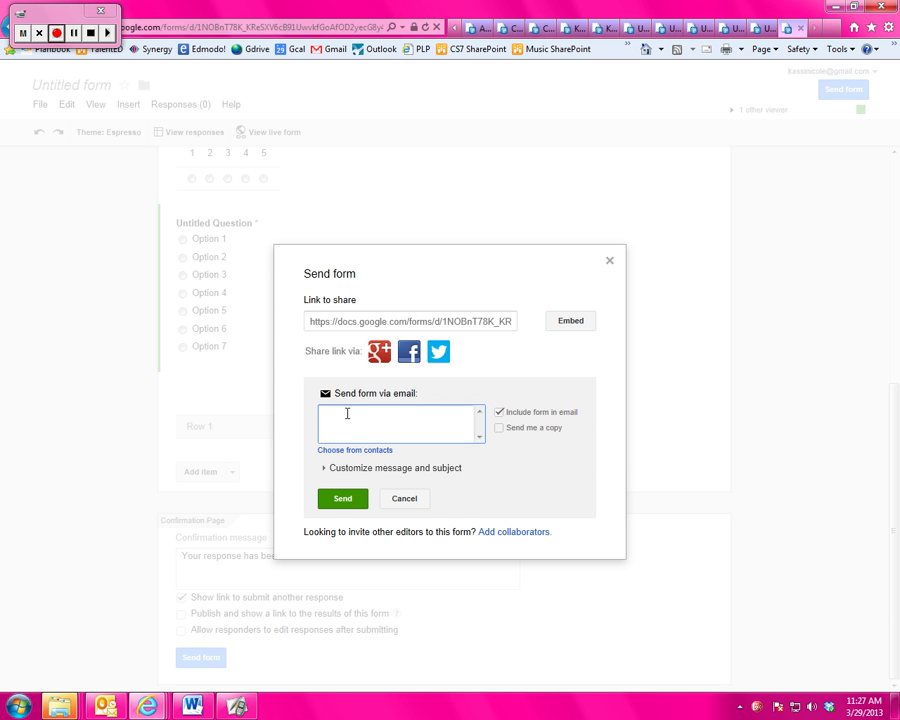
text(vbc)
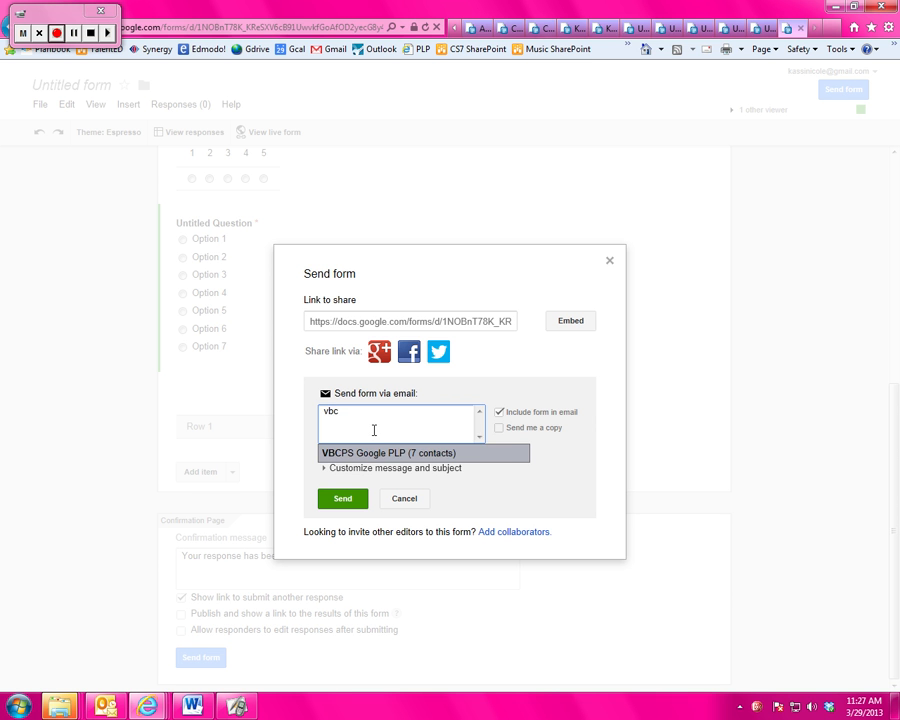
key(Return)
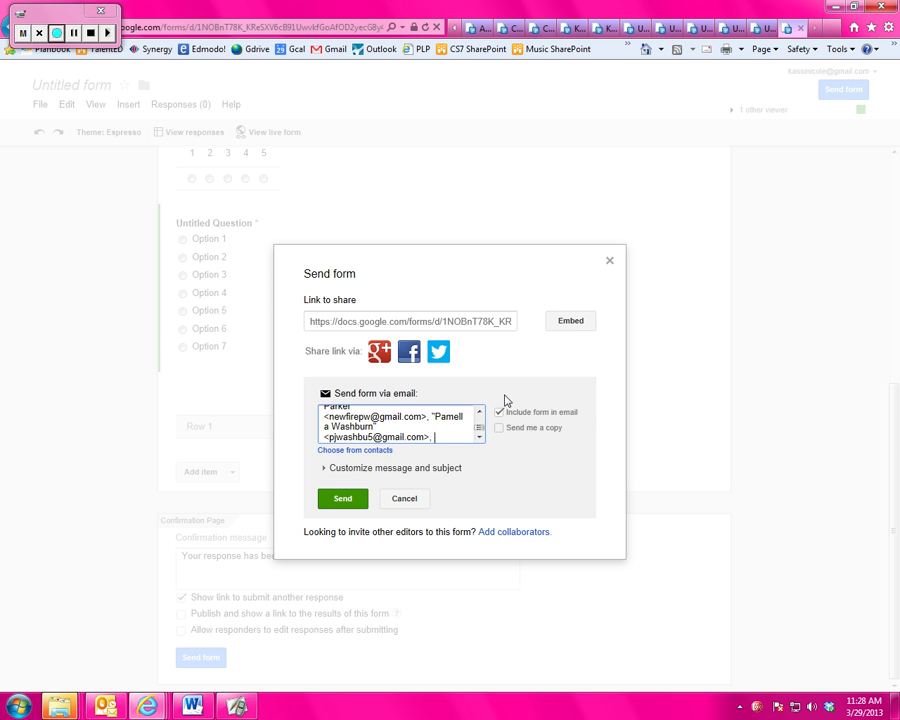
Show the form's embed options, select the HTML code for embedding in a website, and close the dialog.
click(566, 326)
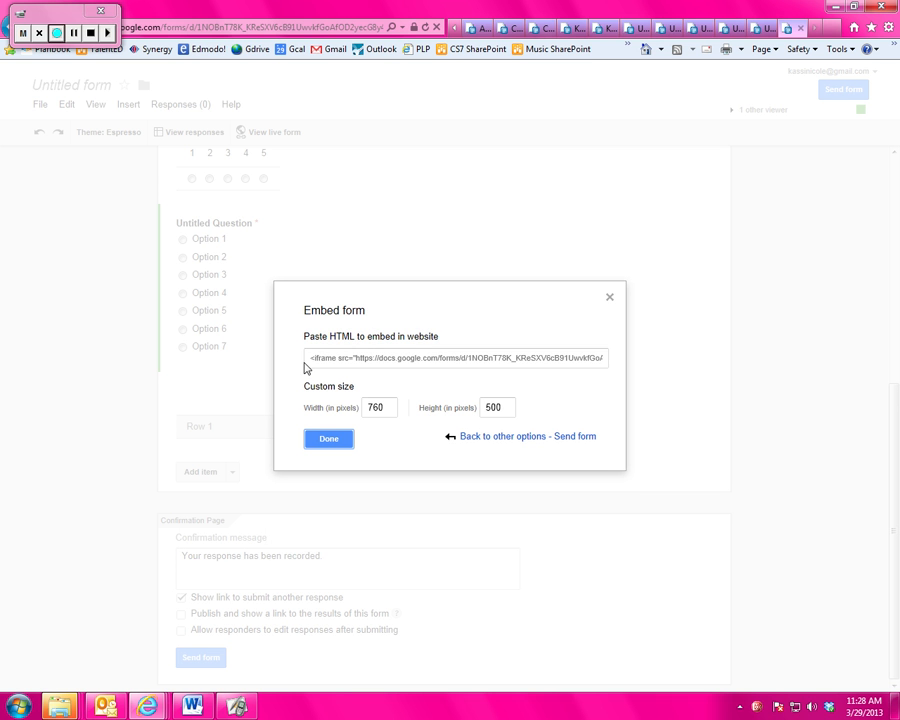
click(460, 358)
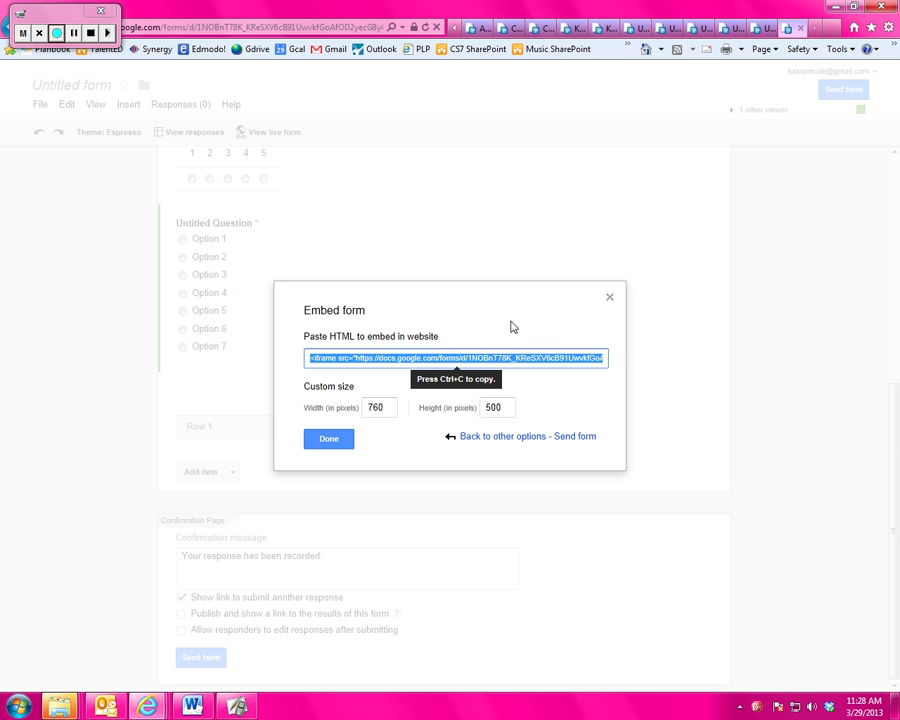
click(333, 443)
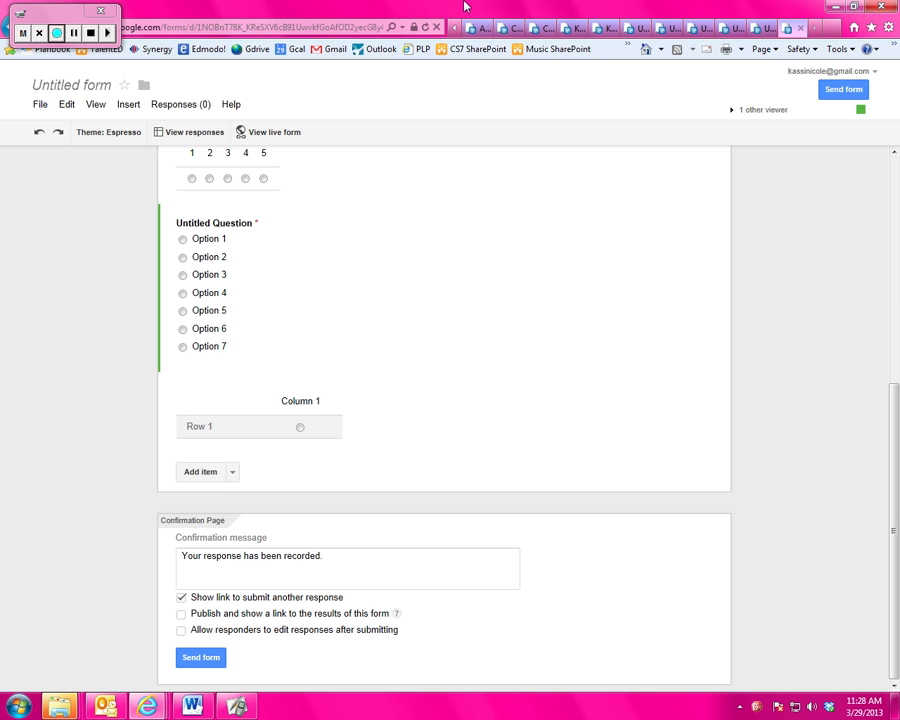
Switch to the live All-City Name Submission form and examine its questions from the student name to the emergency contact number.
click(514, 32)
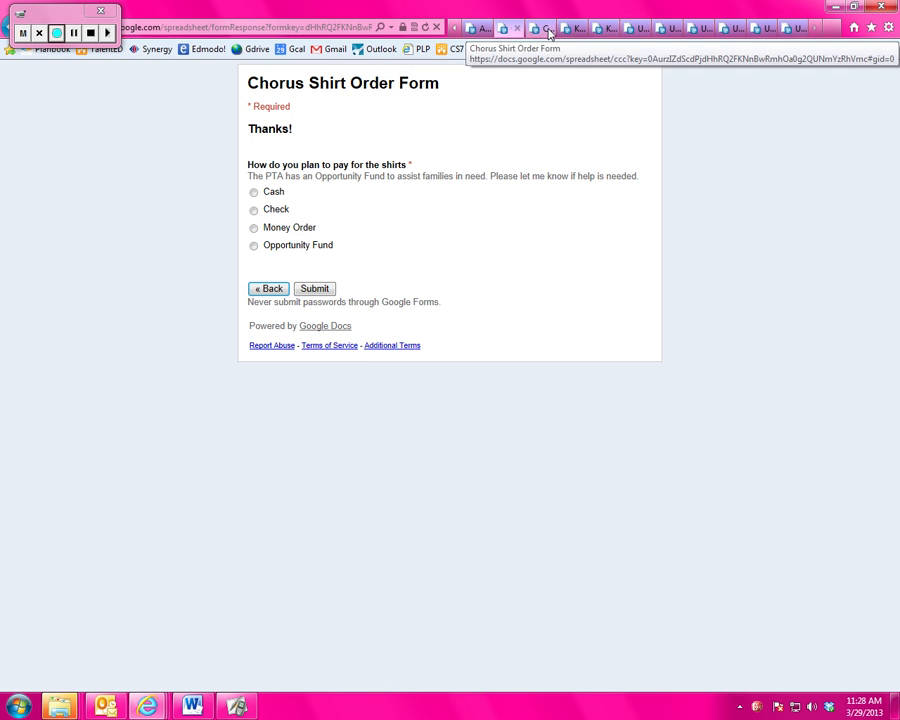
click(537, 33)
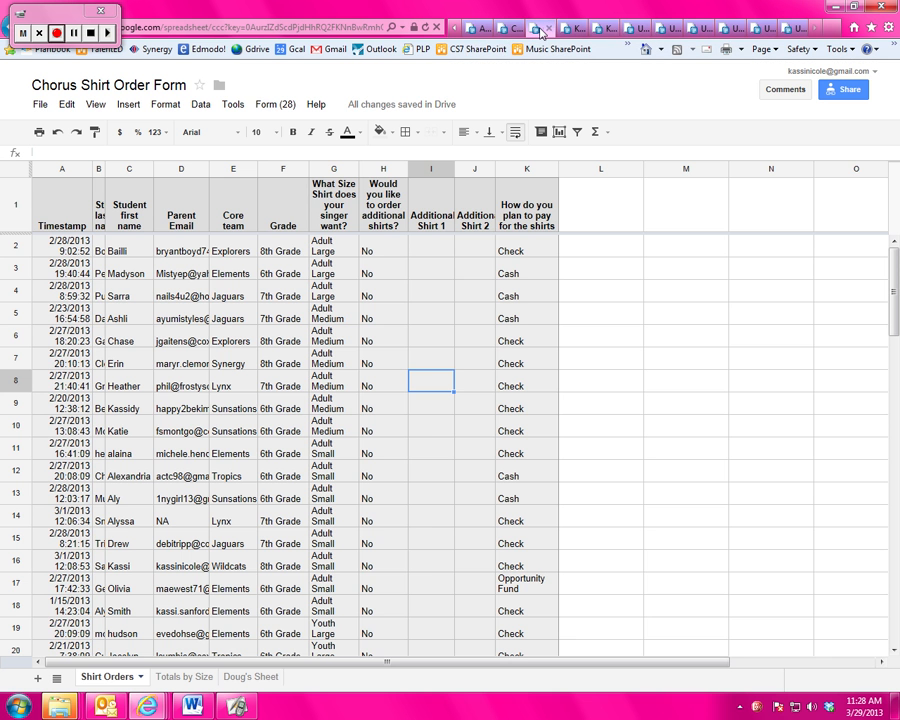
click(475, 31)
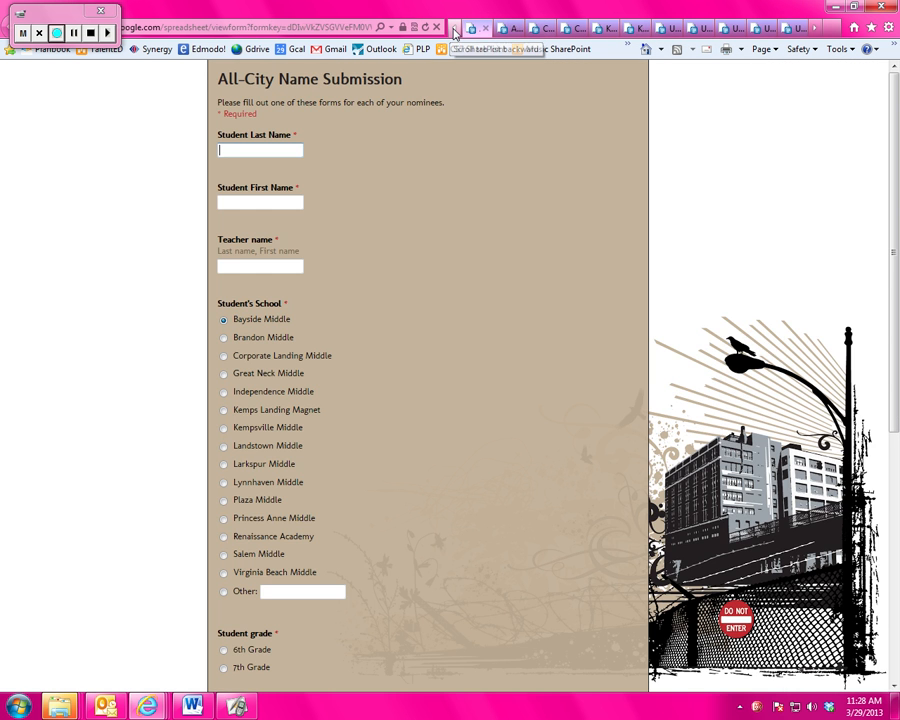
click(472, 32)
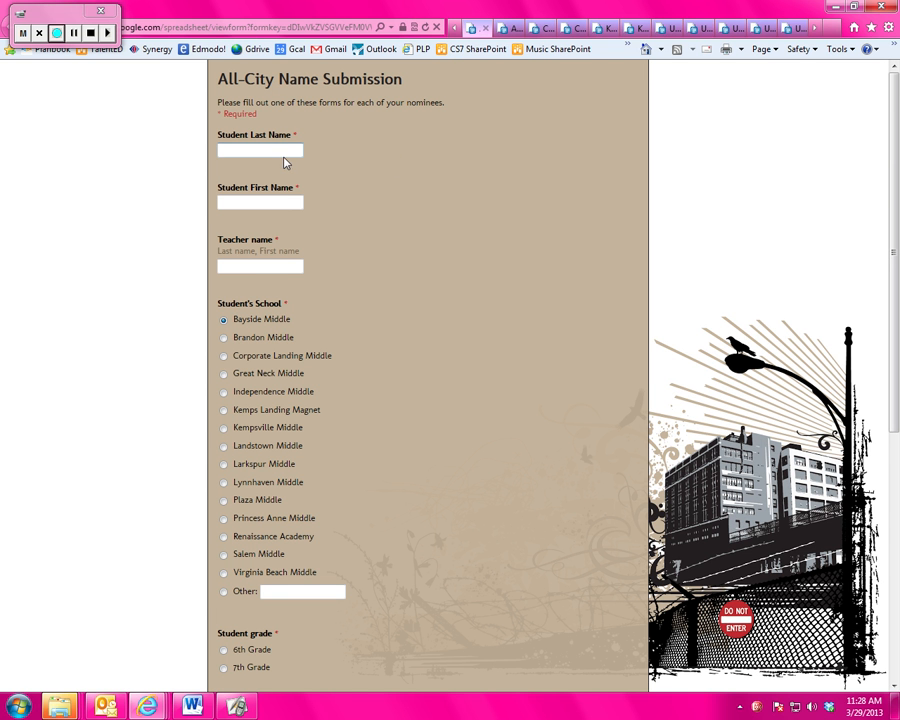
scroll(258, 295, down, 3)
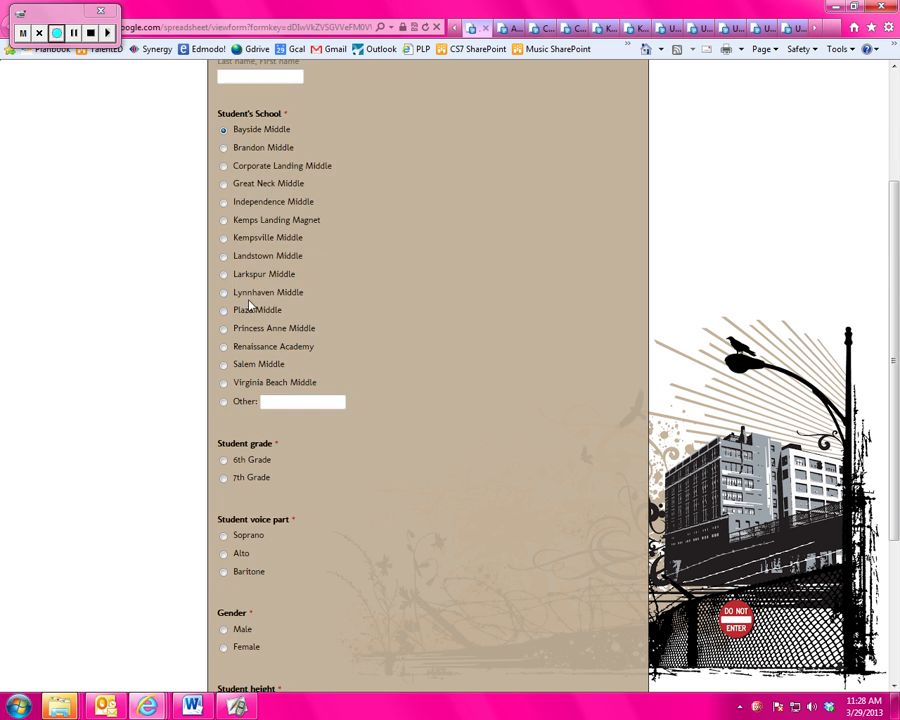
scroll(250, 305, up, 3)
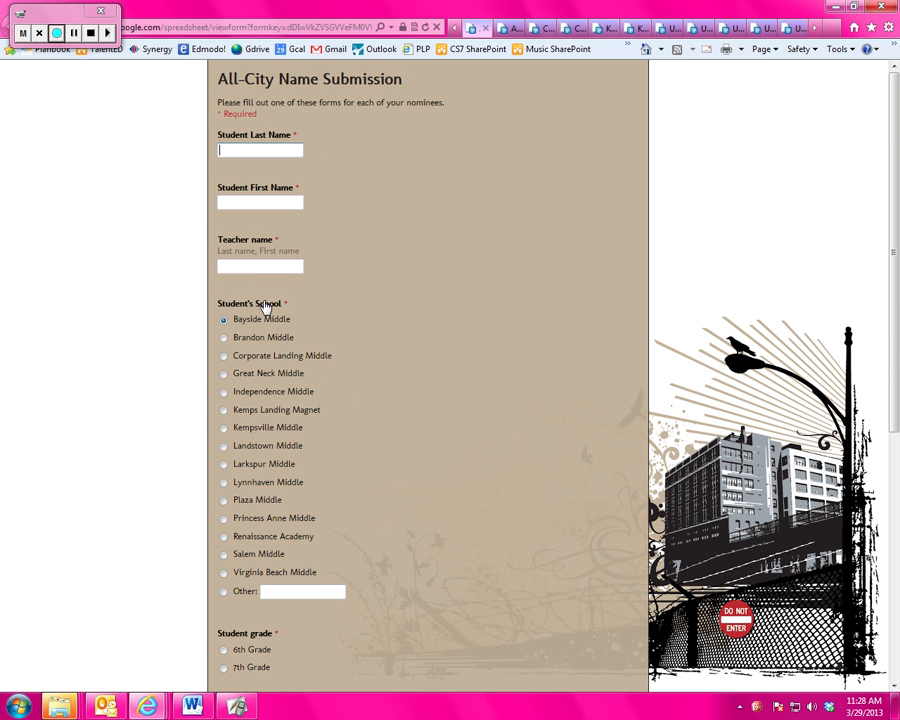
scroll(245, 297, down, 3)
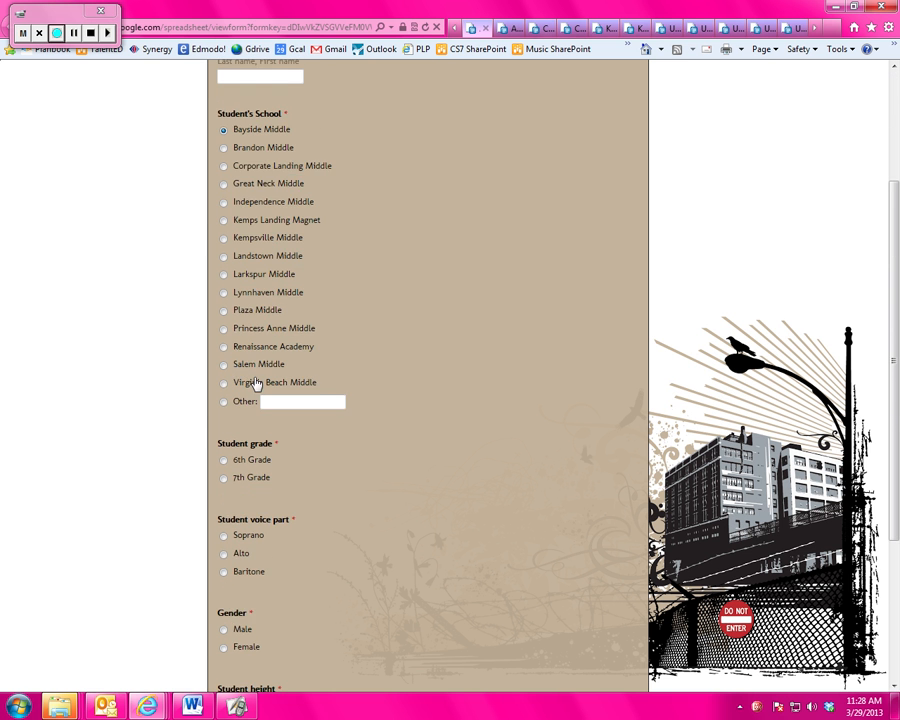
scroll(255, 383, down, 2)
scroll(252, 378, down, 3)
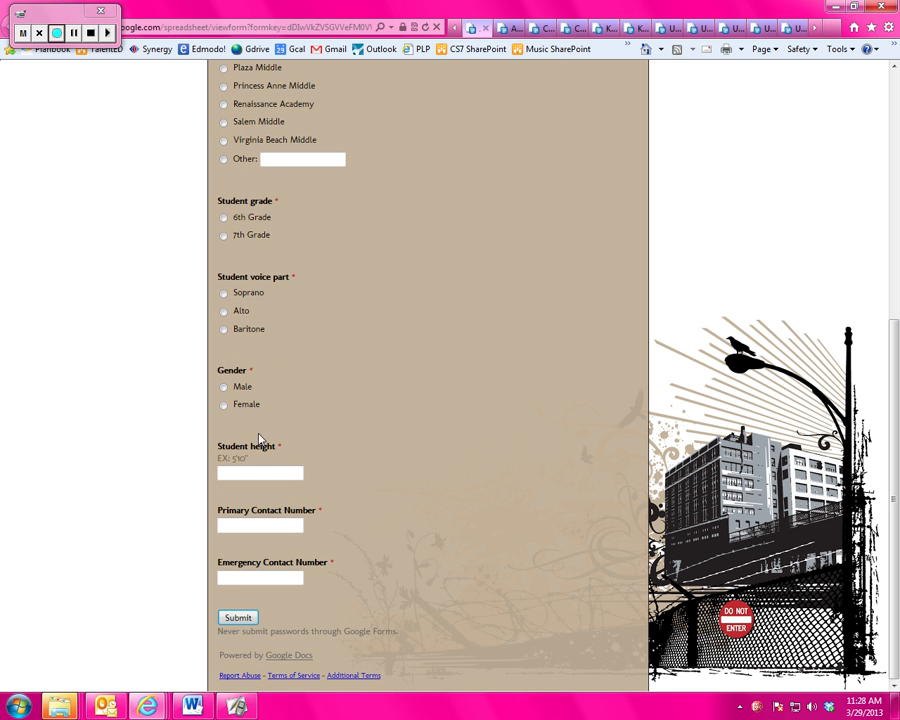
scroll(243, 242, up, 7)
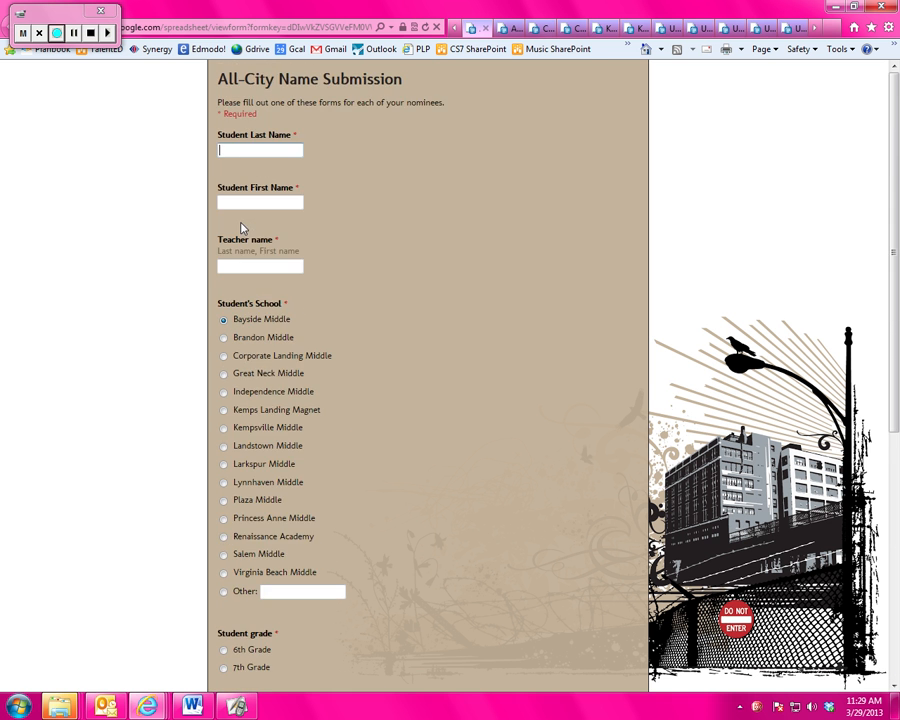
scroll(243, 237, down, 7)
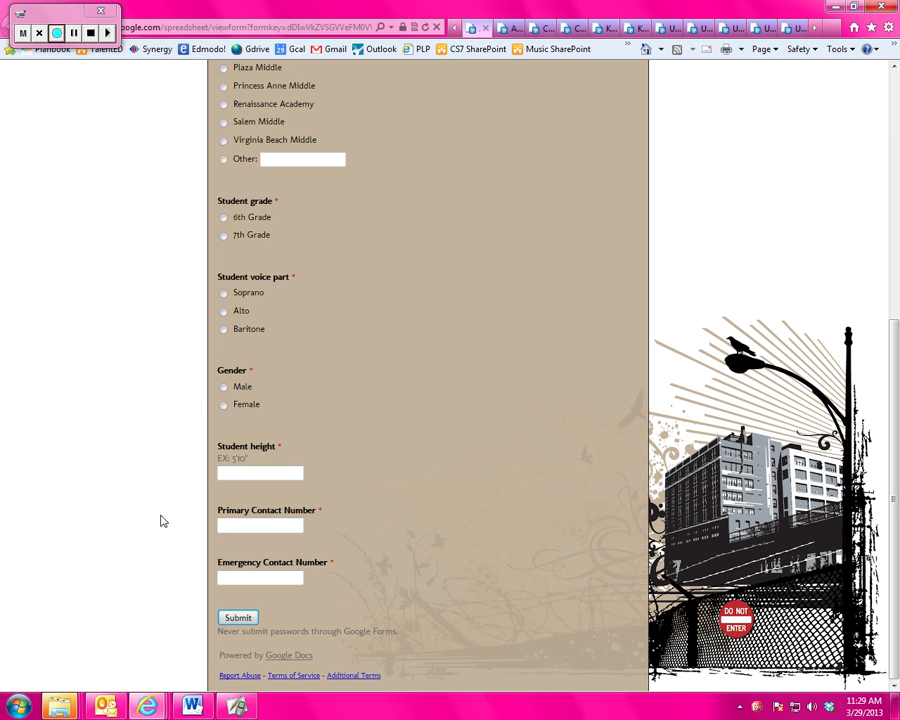
Open the ACC 2013 Middle School Roster spreadsheet and look through the submitted form responses.
click(506, 30)
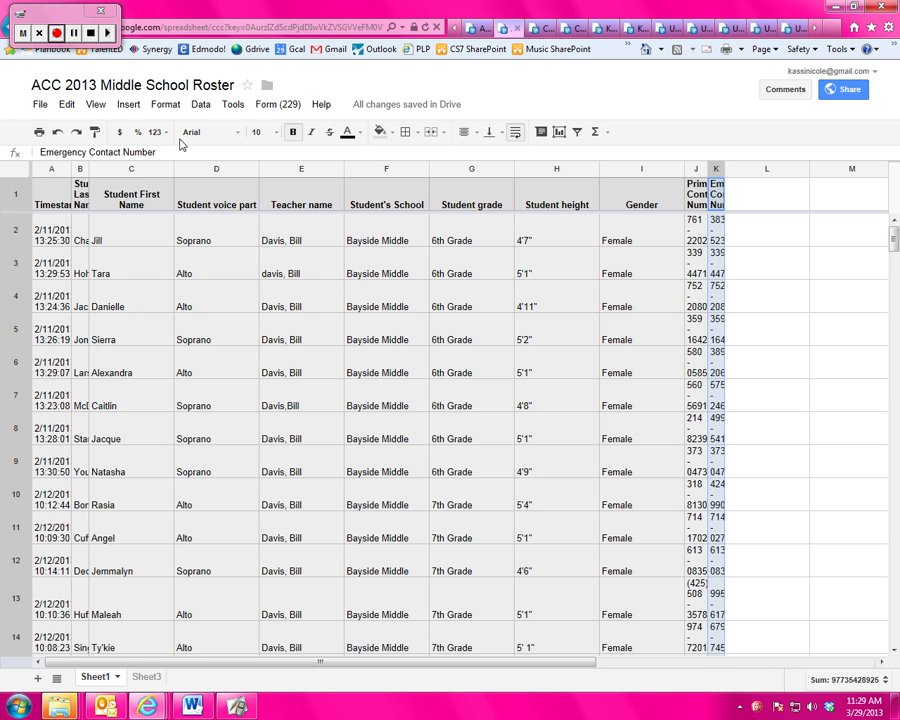
click(116, 232)
double_click(119, 233)
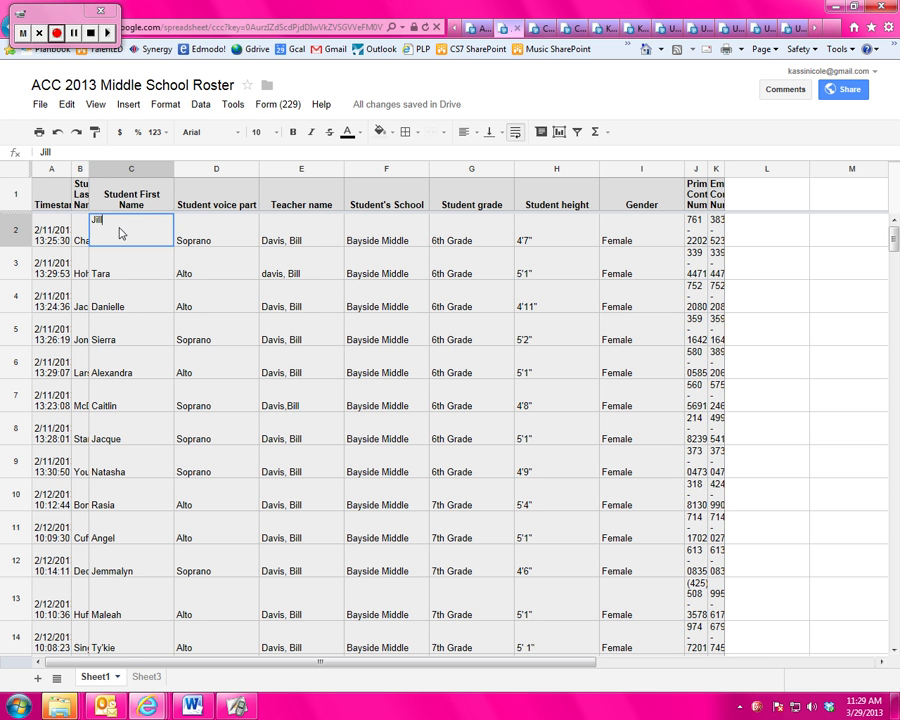
click(781, 230)
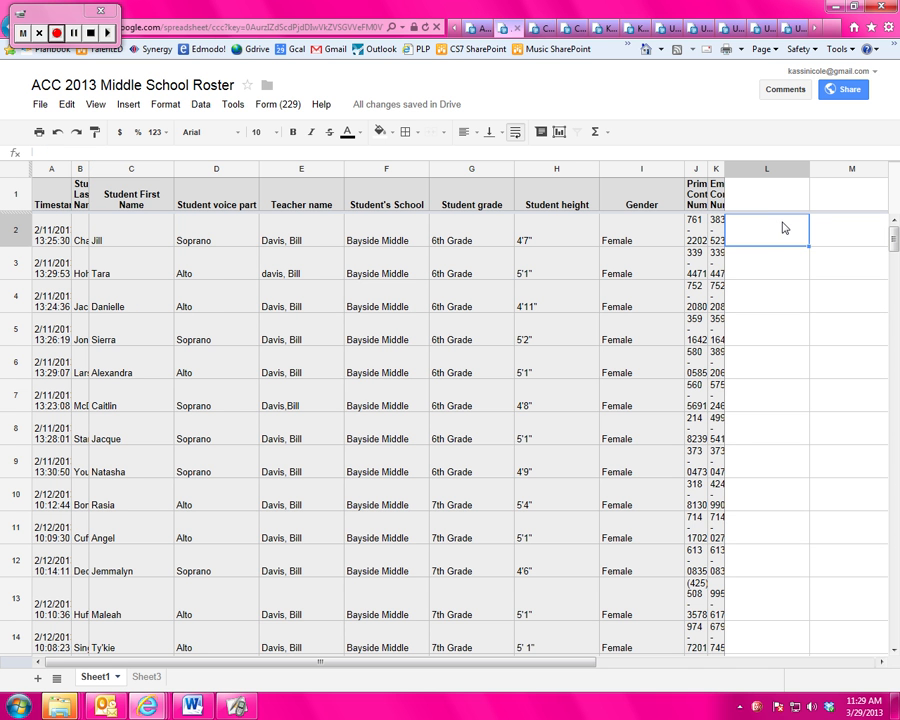
scroll(658, 264, down, 5)
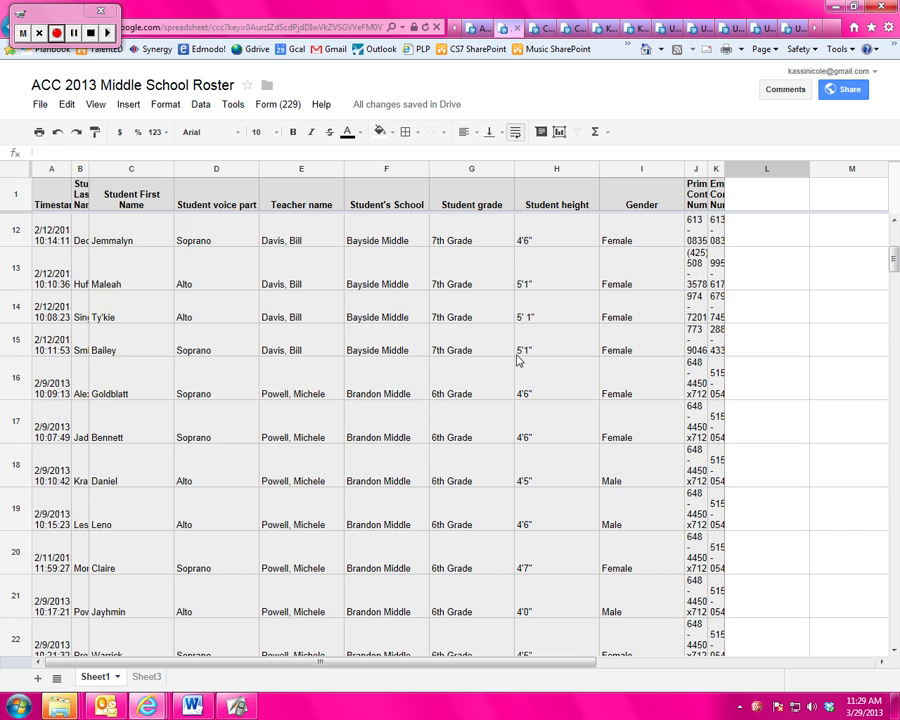
scroll(518, 360, up, 5)
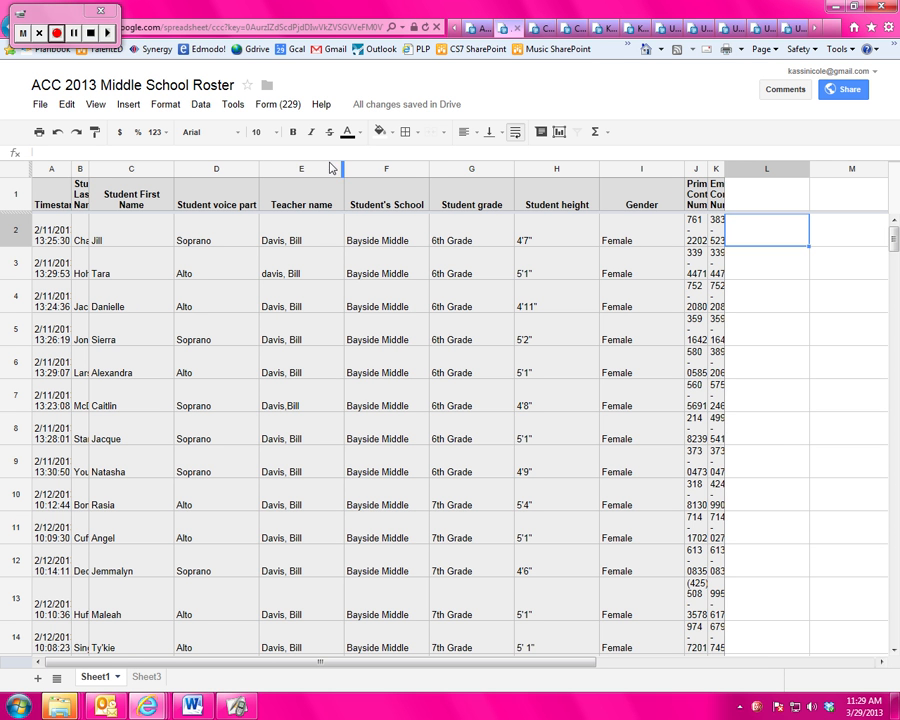
Switch to the Chorus Shirt Order Form response spreadsheet and look through the entries on the Shirt Orders sheet.
click(546, 30)
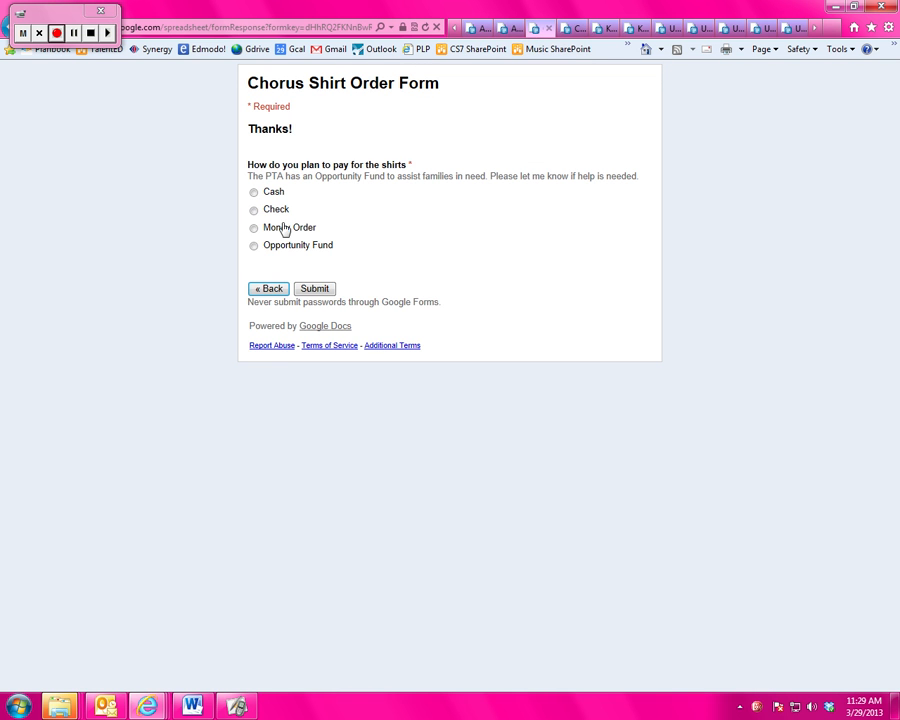
click(476, 30)
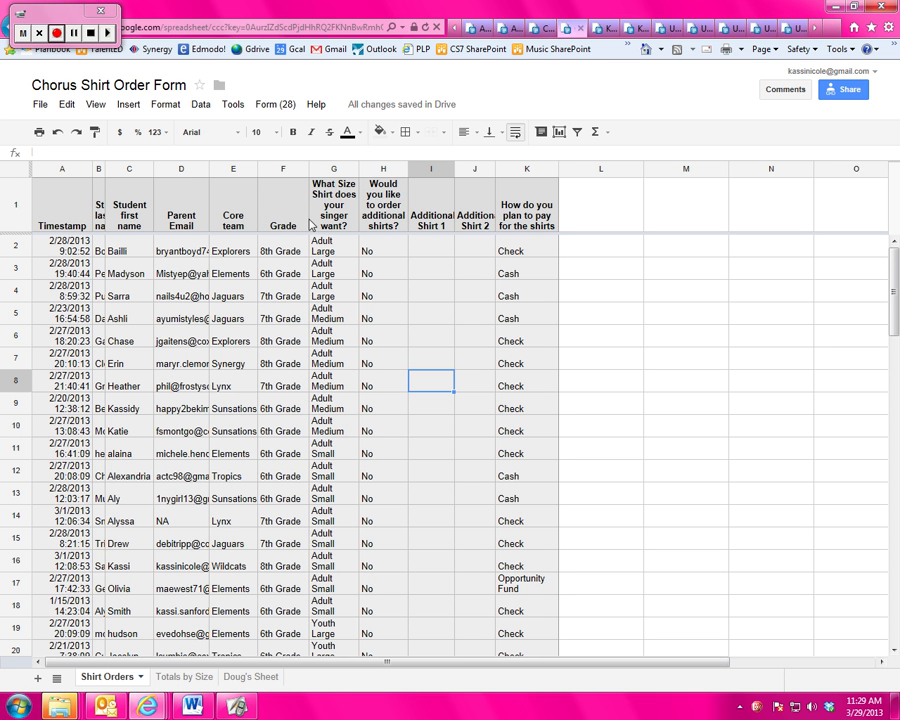
scroll(258, 258, down, 2)
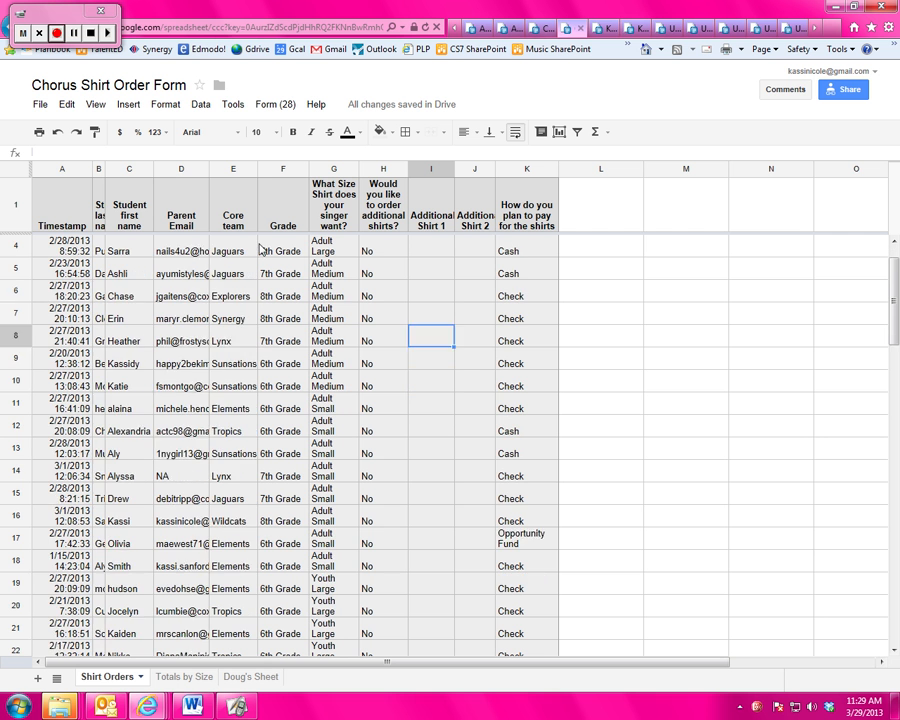
Switch to the Formative Evaluation form in the editor and examine its questions from years in PAMS Chorus to the confirmation page.
scroll(260, 255, up, 2)
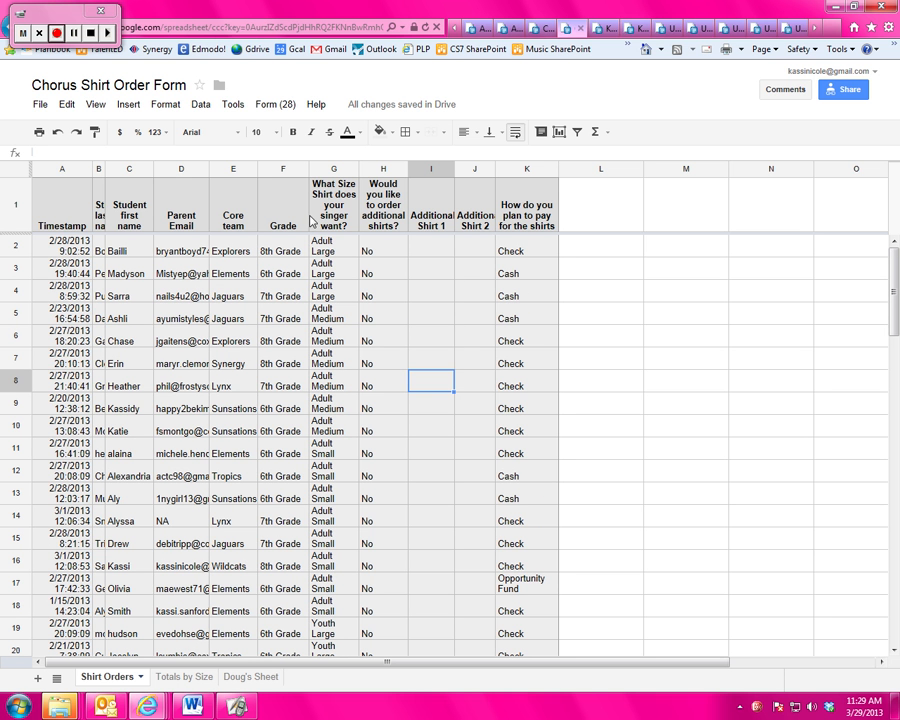
click(597, 30)
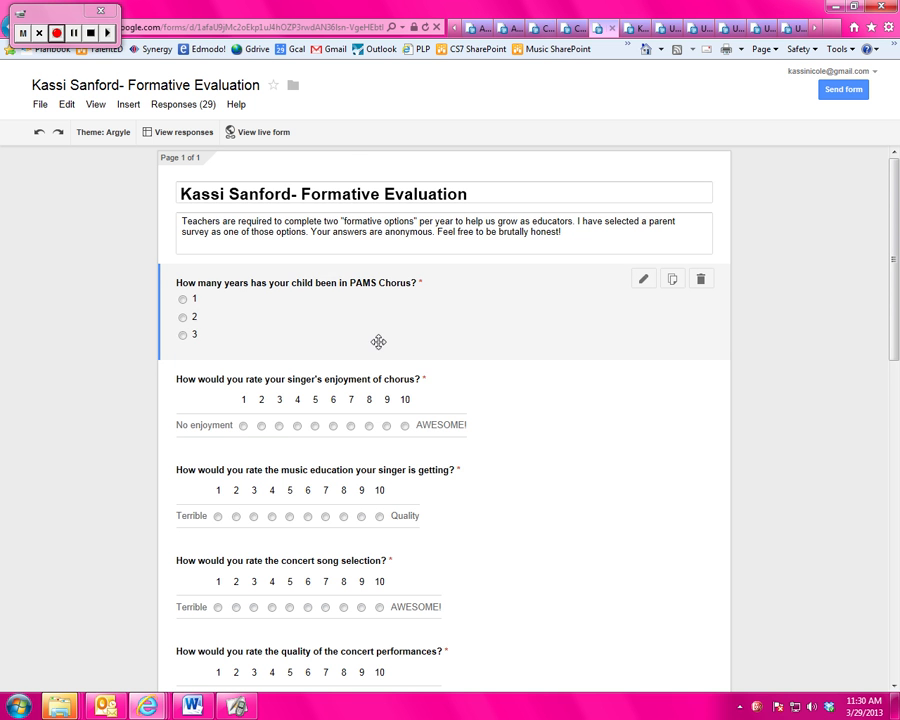
scroll(406, 366, down, 1)
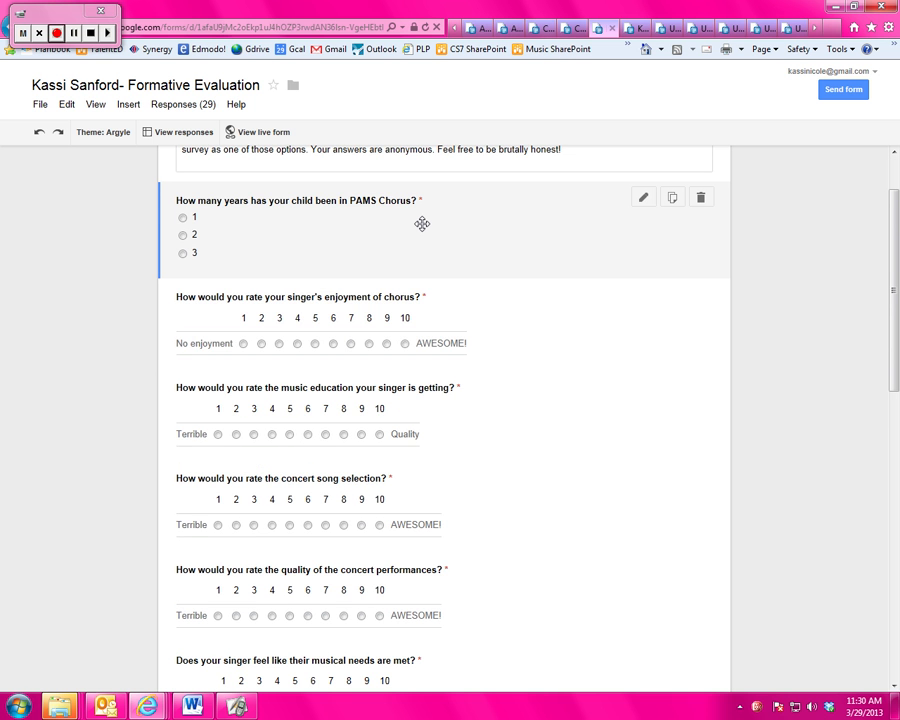
scroll(421, 224, down, 1)
scroll(422, 223, down, 3)
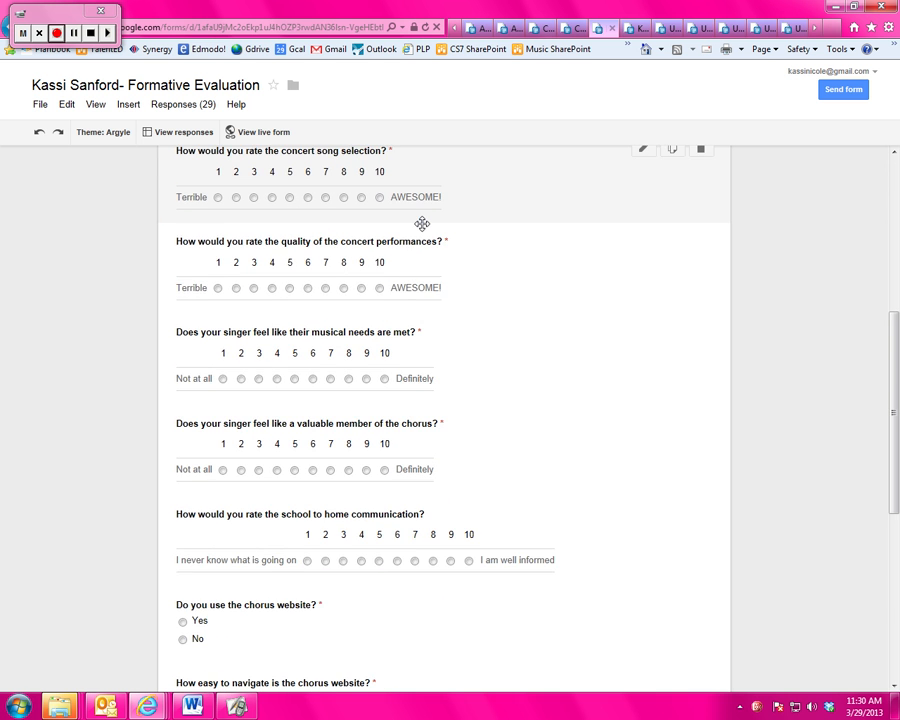
scroll(422, 223, down, 5)
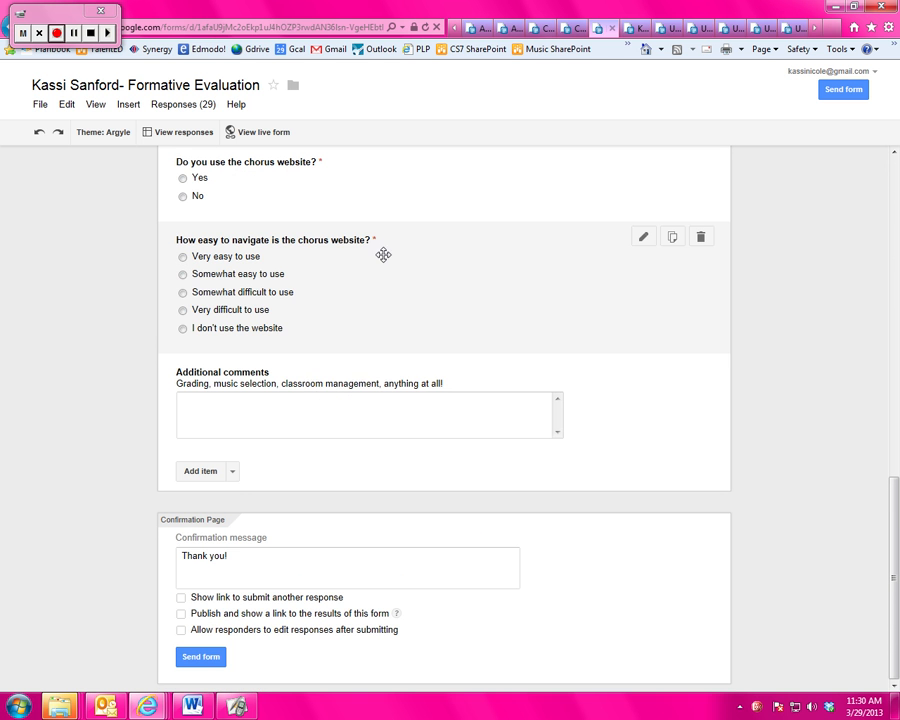
Open the Formative Evaluation responses spreadsheet and look through the parent survey answers from the first entry down to row 31.
click(636, 32)
scroll(321, 387, up, 15)
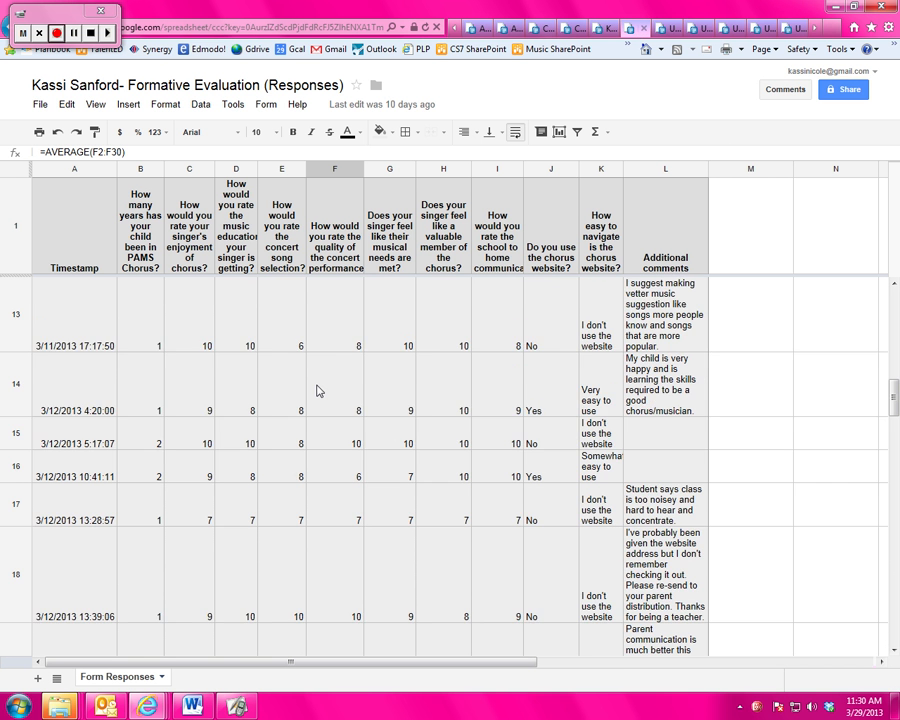
scroll(318, 391, up, 3)
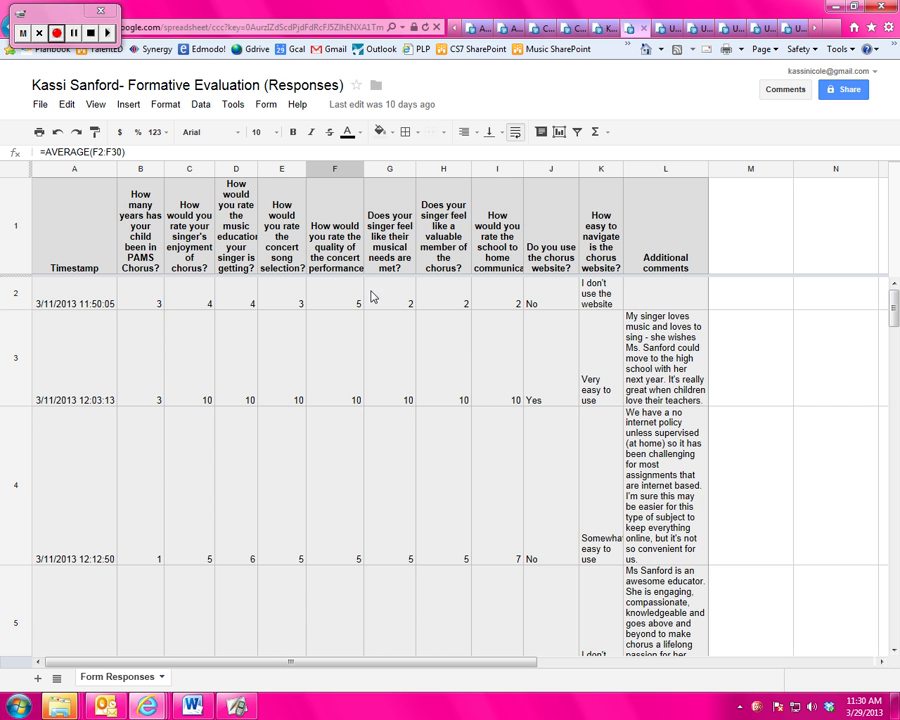
scroll(514, 296, down, 5)
scroll(512, 296, down, 6)
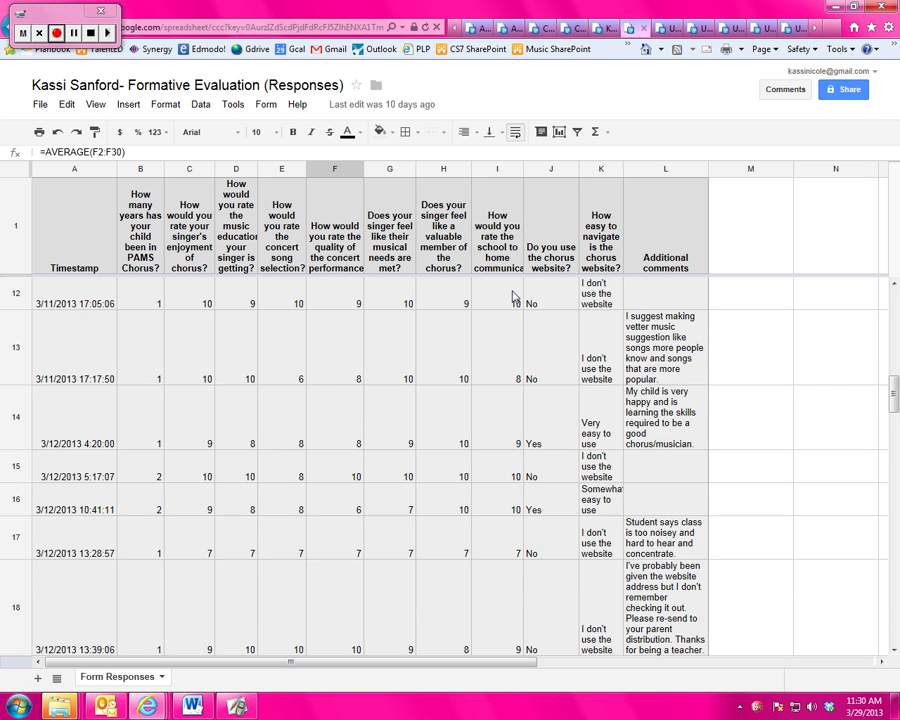
scroll(512, 298, down, 5)
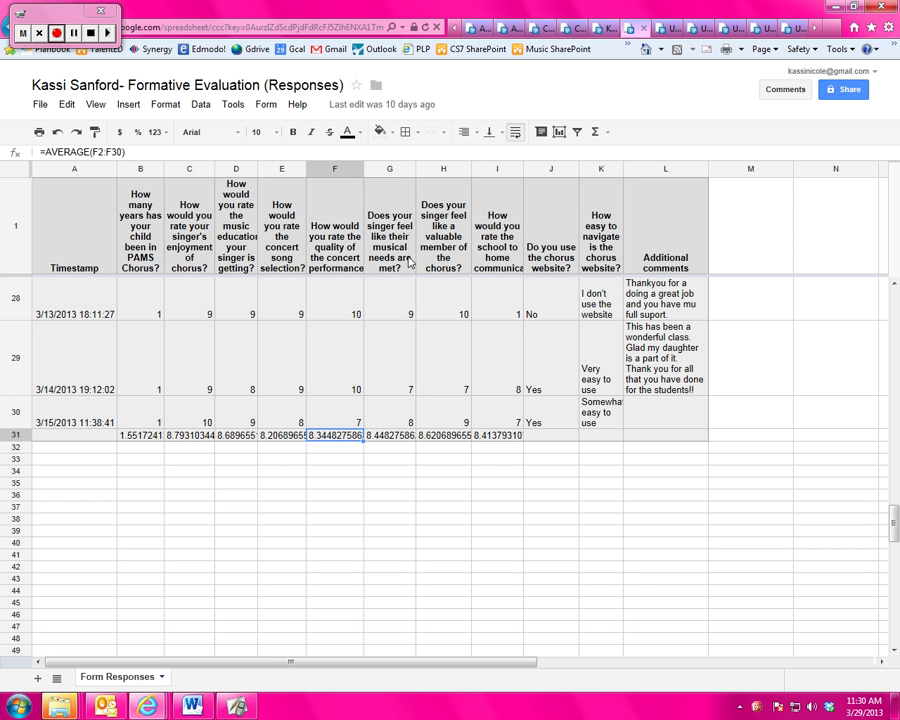
Inspect the AVERAGE formulas in row 31 for each numeric survey question, from column B through column I.
click(143, 436)
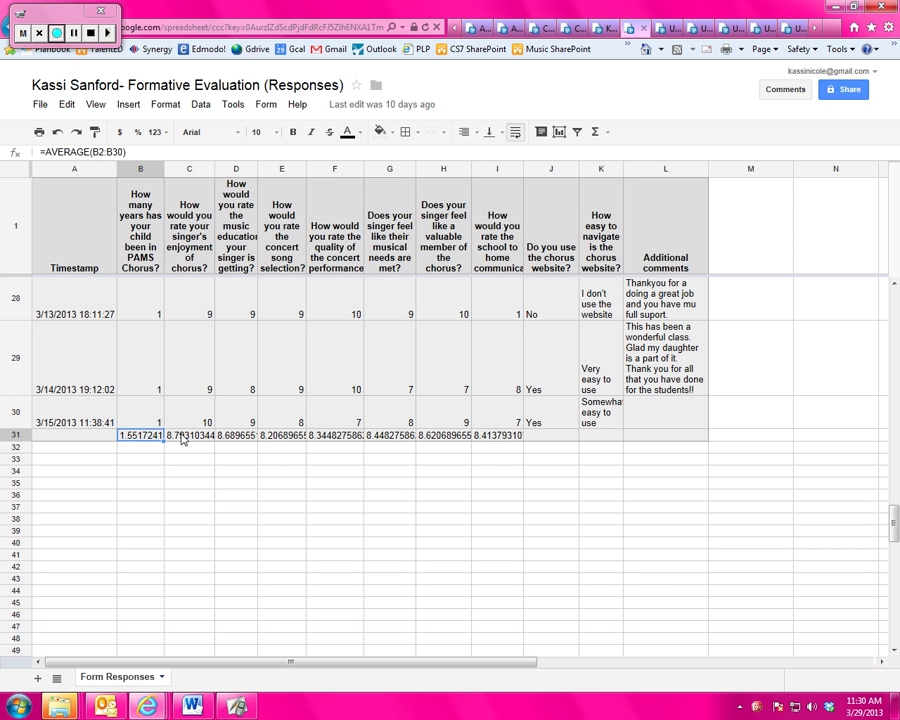
click(183, 438)
click(240, 438)
click(290, 438)
click(340, 438)
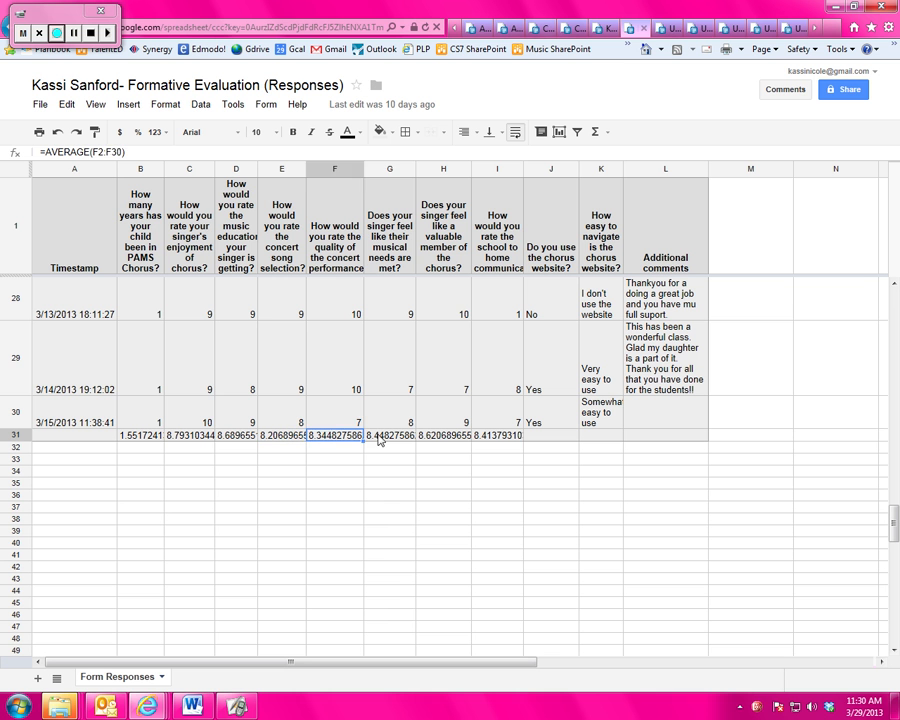
click(395, 438)
click(445, 438)
click(500, 438)
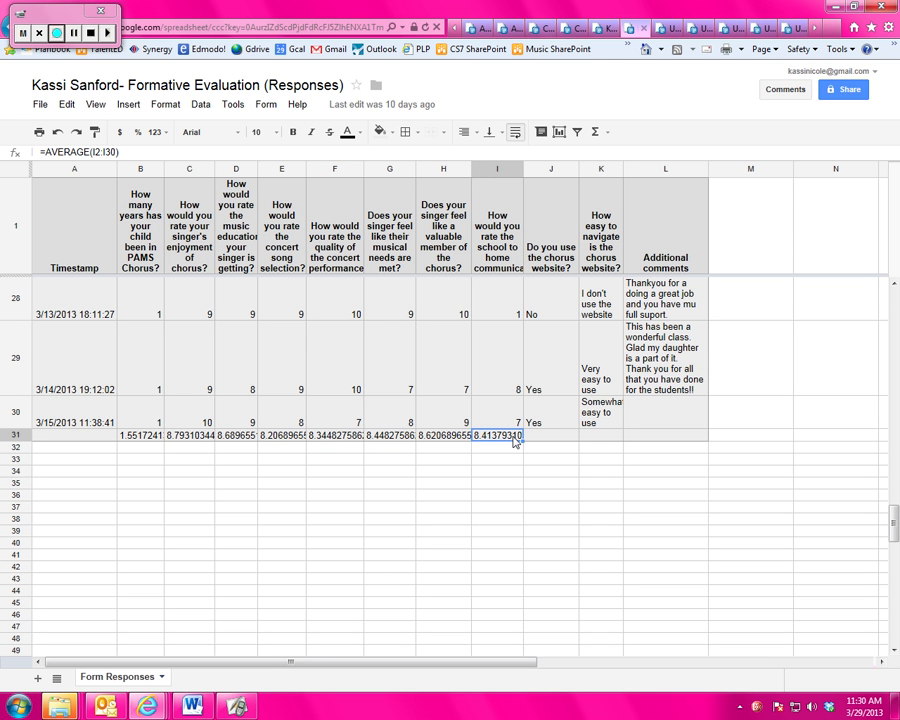